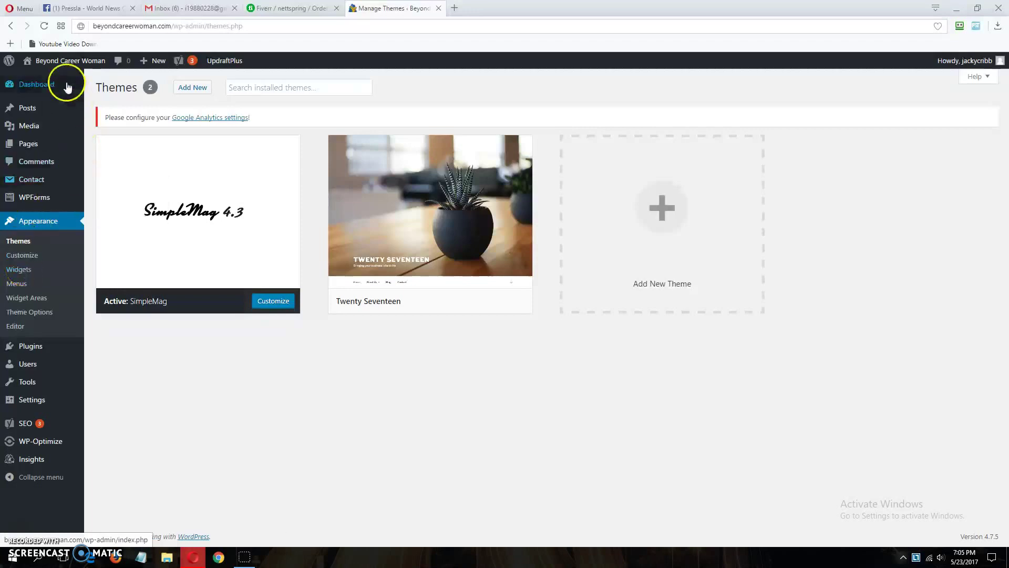
Step: Open the live site in a separate tab and bring up the Widgets page in the site admin
{"action": "middle_click", "coordinate": [69, 61]}
{"action": "left_click", "coordinate": [493, 8]}
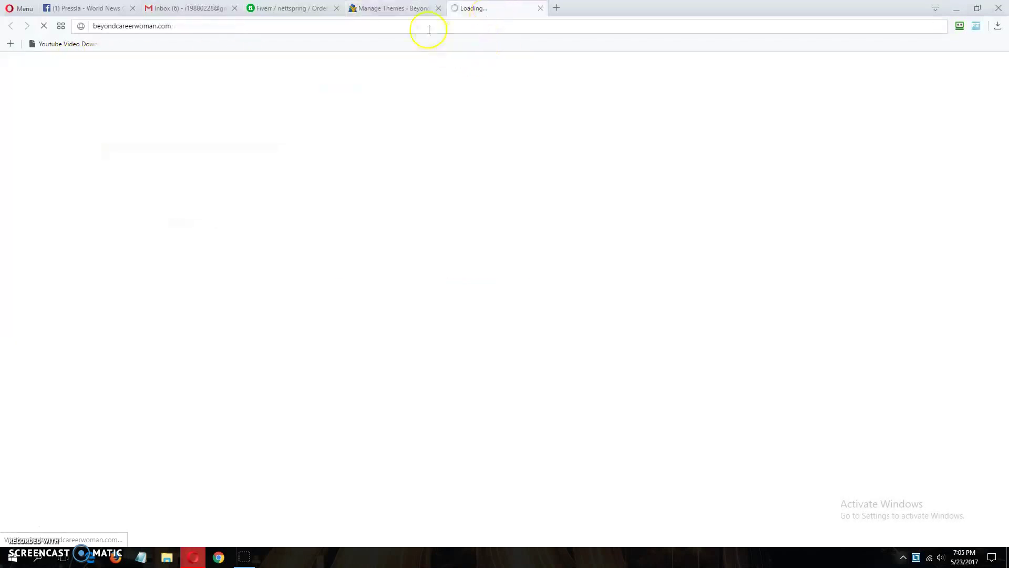
{"action": "left_click", "coordinate": [394, 9]}
{"action": "left_click", "coordinate": [493, 9]}
{"action": "left_click", "coordinate": [391, 9]}
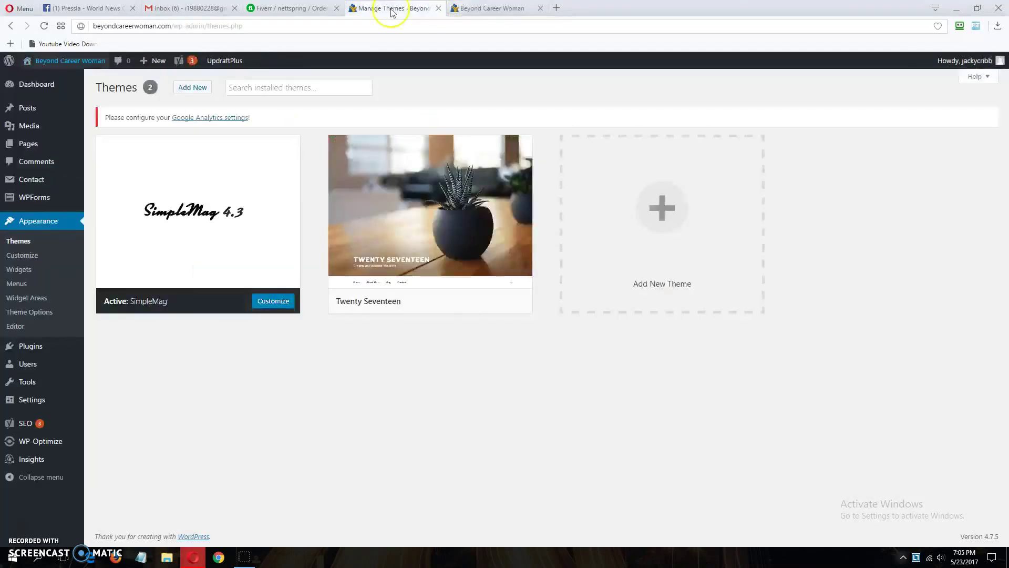
{"action": "left_click", "coordinate": [23, 274]}
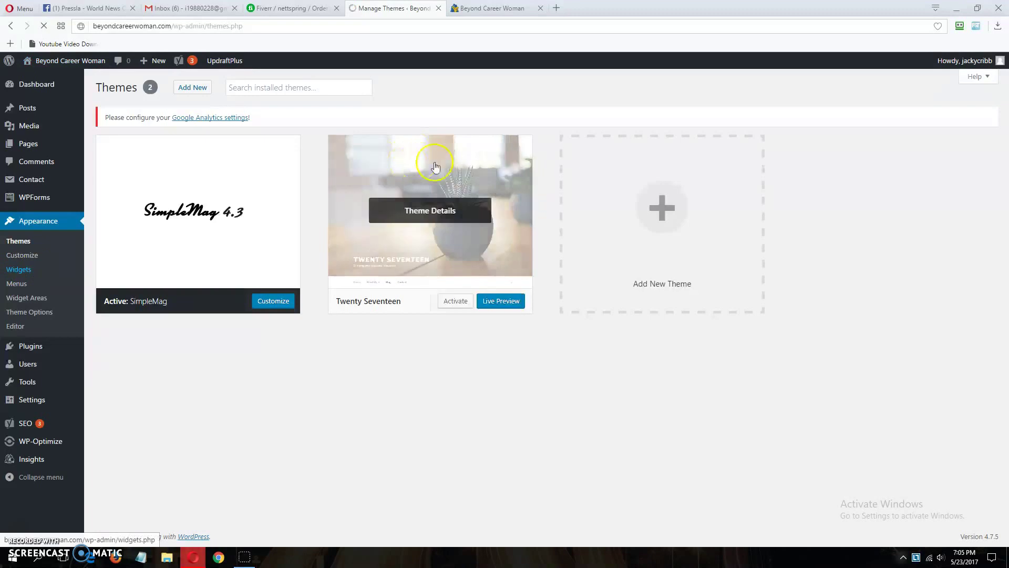
{"action": "left_click", "coordinate": [490, 7]}
{"action": "left_click", "coordinate": [413, 9]}
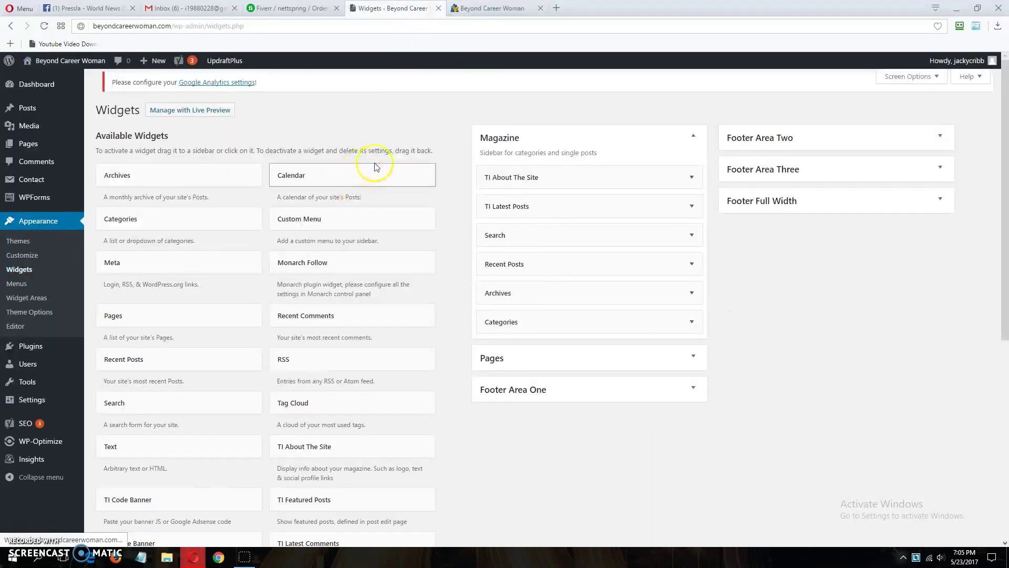
Step: Examine the TI About The Site widget's settings in the Magazine sidebar, including its short text about the site
{"action": "left_click", "coordinate": [527, 184]}
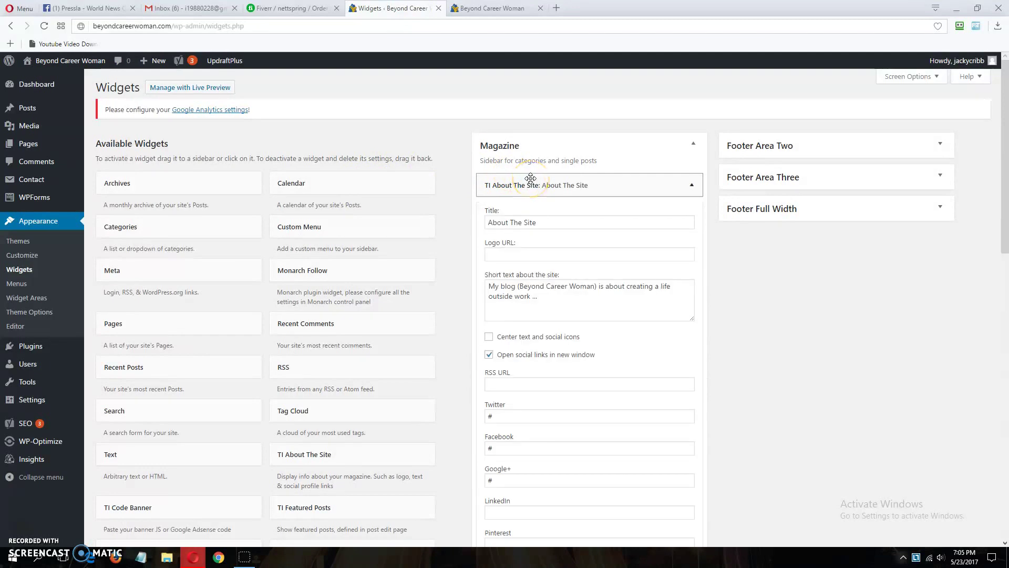
{"action": "left_click", "coordinate": [530, 177]}
{"action": "left_click", "coordinate": [532, 181]}
{"action": "left_click", "coordinate": [531, 256]}
{"action": "scroll", "coordinate": [532, 266], "scroll_direction": "down", "scroll_amount": 3}
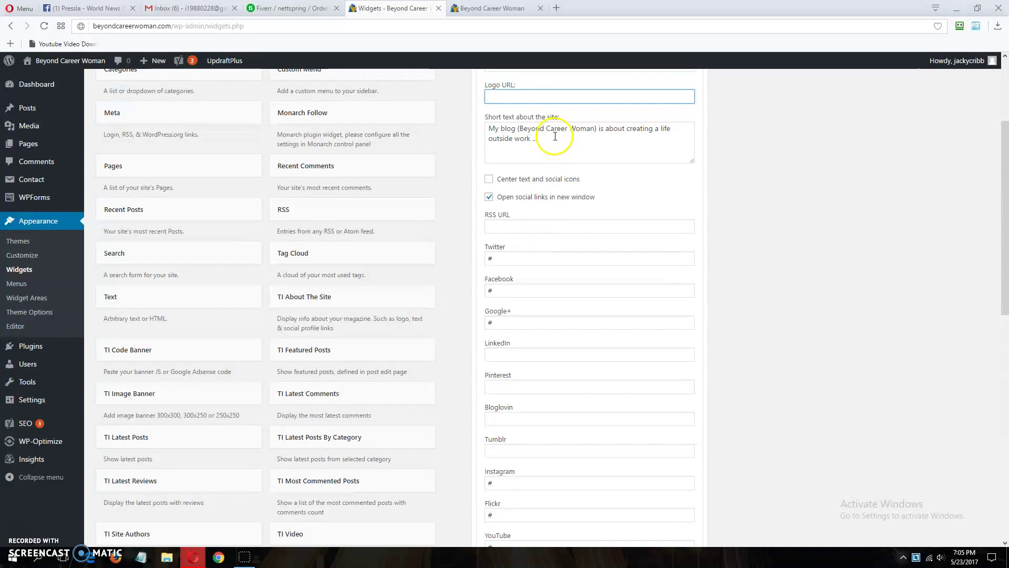
{"action": "left_click_drag", "start_coordinate": [678, 145], "coordinate": [464, 119]}
Step: On the live site, open the "Life of a Woman" post from the featured posts
{"action": "left_click", "coordinate": [492, 8]}
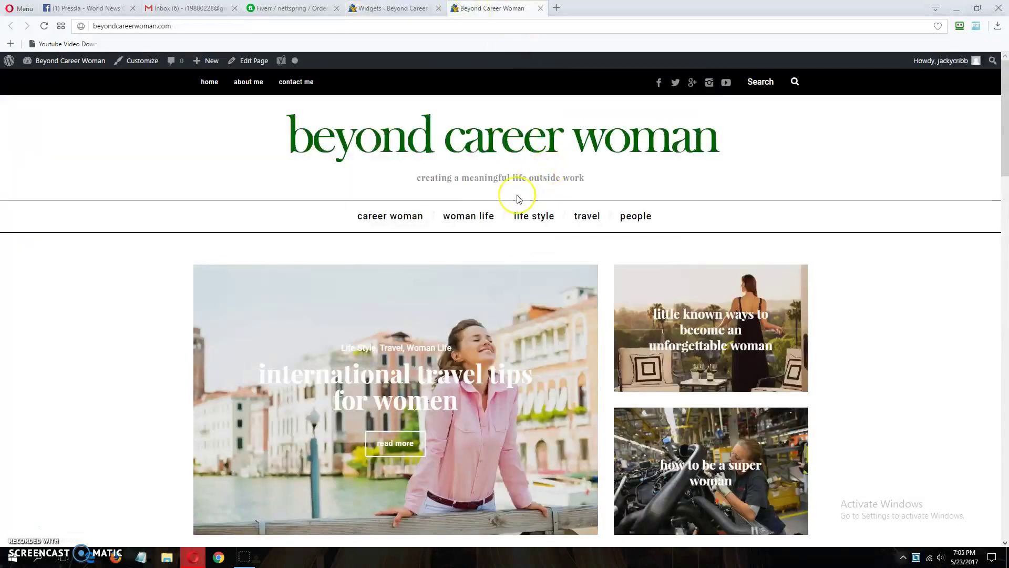
{"action": "scroll", "coordinate": [462, 352], "scroll_direction": "down", "scroll_amount": 3}
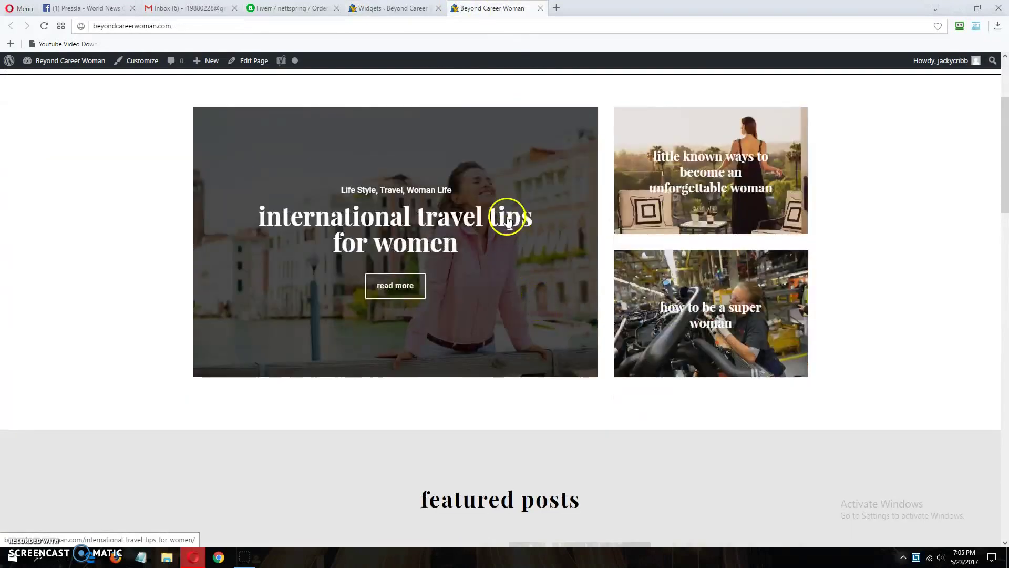
{"action": "scroll", "coordinate": [513, 277], "scroll_direction": "up", "scroll_amount": 1}
{"action": "mouse_move", "coordinate": [489, 111]}
{"action": "left_click", "coordinate": [470, 183]}
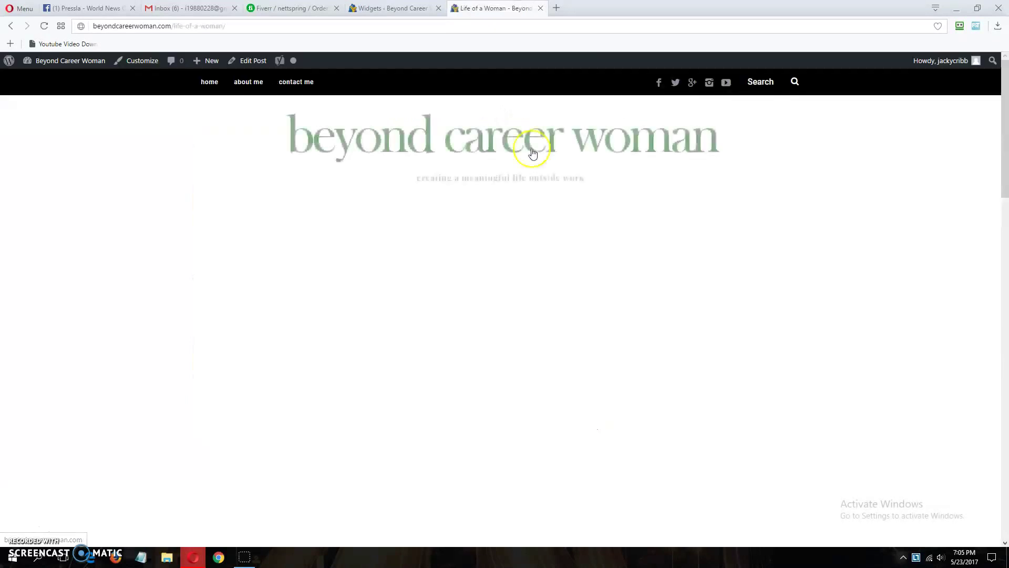
Step: Examine the post's sidebar, highlighting the About The Site text and the Latest Posts heading
{"action": "scroll", "coordinate": [415, 192], "scroll_direction": "down", "scroll_amount": 2}
{"action": "left_click_drag", "start_coordinate": [678, 247], "coordinate": [743, 247]}
{"action": "left_click_drag", "start_coordinate": [627, 269], "coordinate": [738, 285]}
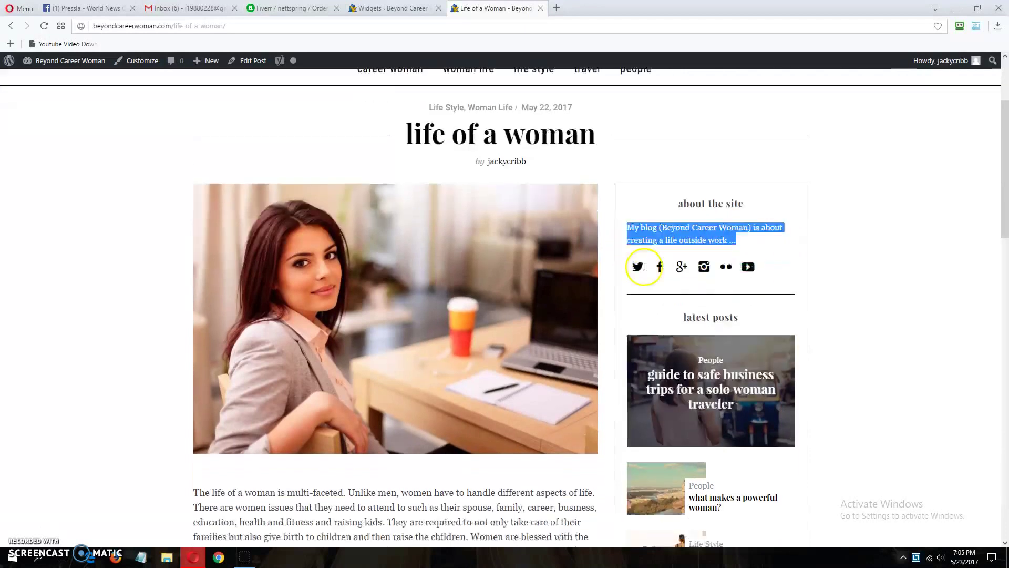
{"action": "scroll", "coordinate": [683, 262], "scroll_direction": "down", "scroll_amount": 4}
{"action": "scroll", "coordinate": [739, 277], "scroll_direction": "up", "scroll_amount": 1}
{"action": "left_click_drag", "start_coordinate": [681, 199], "coordinate": [744, 197]}
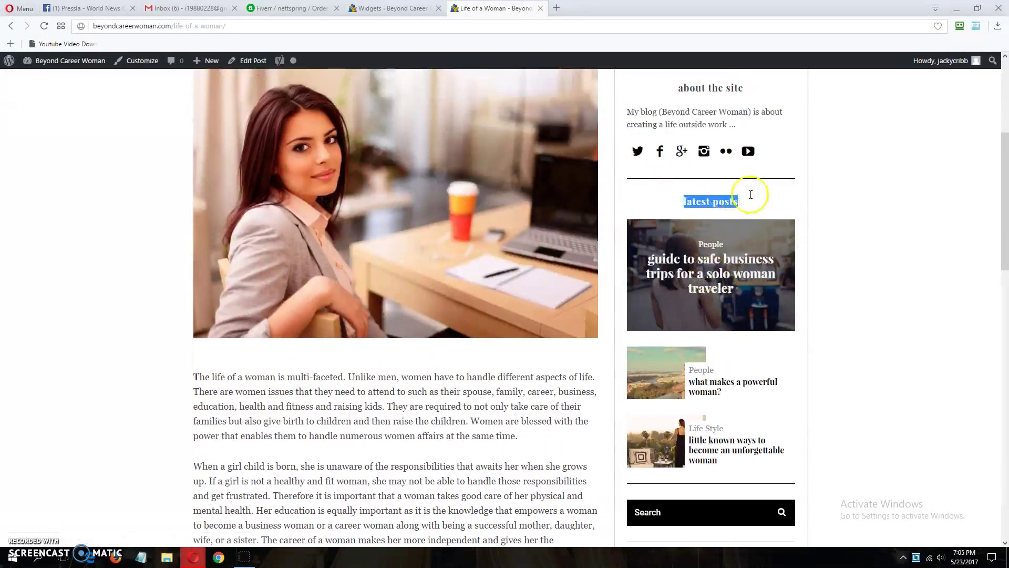
Step: Return to the Widgets page, collapse the TI About The Site widget and review the TI Latest Posts widget's settings
{"action": "key", "text": "ctrl+Tab"}
{"action": "scroll", "coordinate": [547, 226], "scroll_direction": "up", "scroll_amount": 1}
{"action": "scroll", "coordinate": [550, 263], "scroll_direction": "down", "scroll_amount": 2}
{"action": "scroll", "coordinate": [541, 237], "scroll_direction": "up", "scroll_amount": 4}
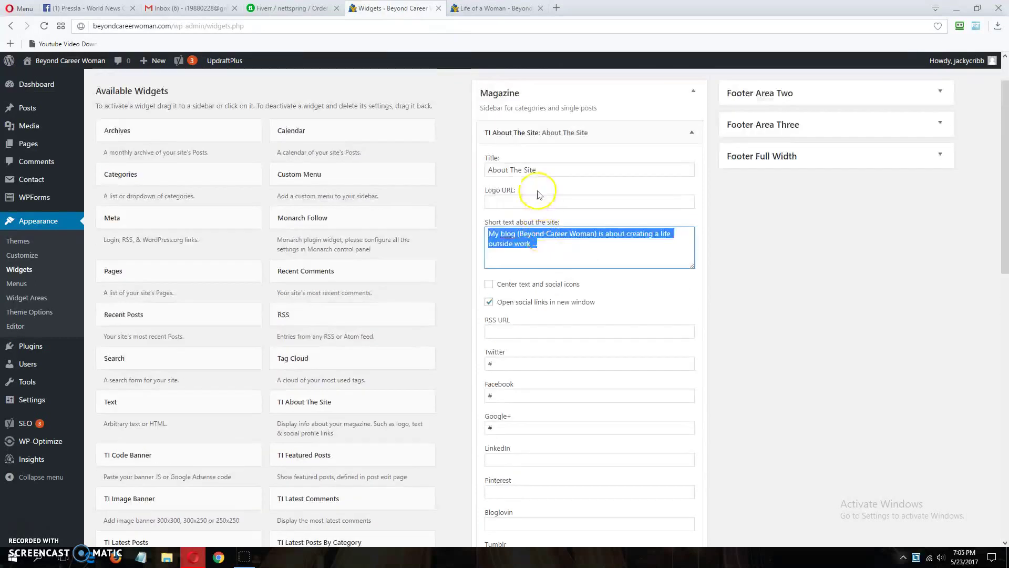
{"action": "left_click", "coordinate": [532, 131]}
{"action": "left_click", "coordinate": [520, 163]}
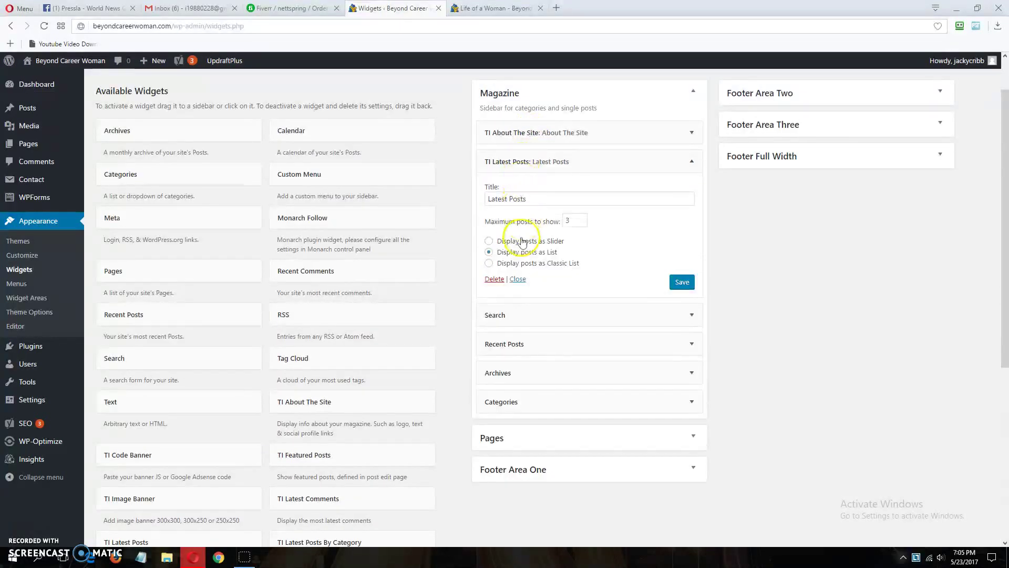
{"action": "left_click", "coordinate": [526, 172]}
Step: Look briefly at the settings of the Search, Recent Posts, Archives and Categories widgets in the Magazine sidebar
{"action": "left_click", "coordinate": [523, 191]}
{"action": "left_click", "coordinate": [523, 196]}
{"action": "left_click", "coordinate": [519, 219]}
{"action": "left_click", "coordinate": [523, 217]}
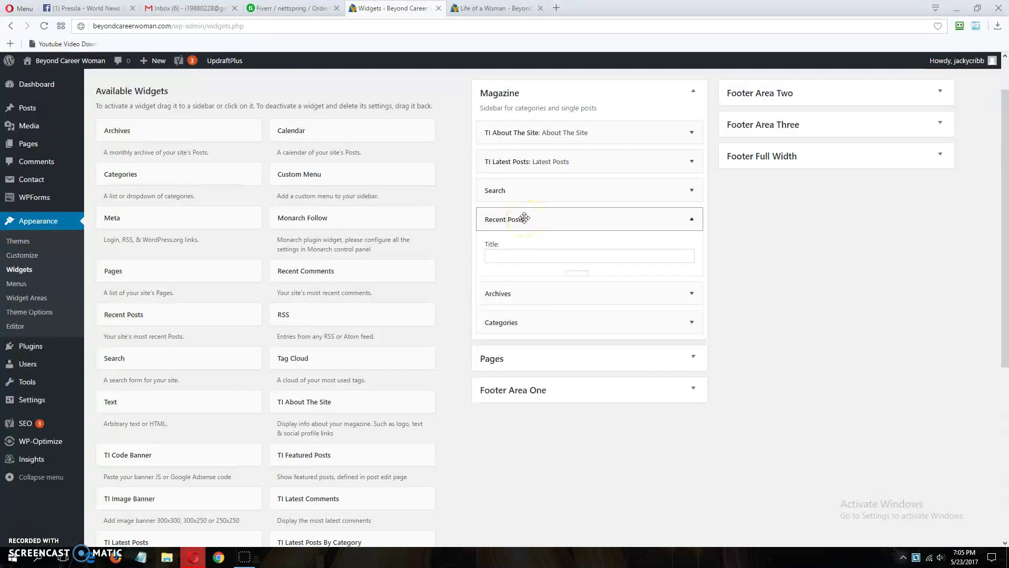
{"action": "left_click", "coordinate": [513, 253]}
{"action": "left_click", "coordinate": [517, 250]}
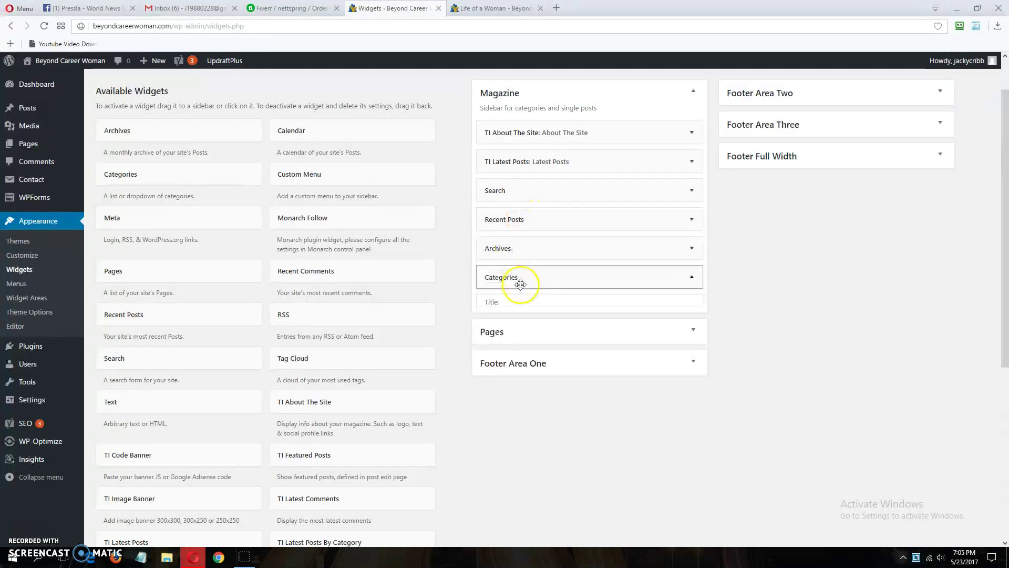
{"action": "left_click", "coordinate": [520, 284]}
{"action": "left_click", "coordinate": [520, 282]}
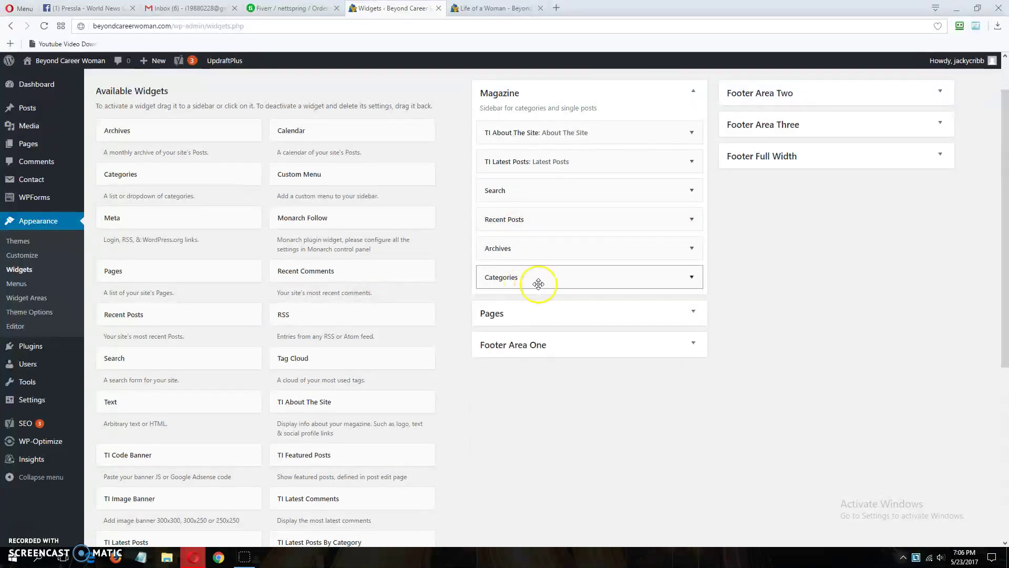
Step: Expand the Search, TI Latest Posts and TI About The Site widgets and compare them with the live post's sidebar
{"action": "left_click", "coordinate": [554, 189]}
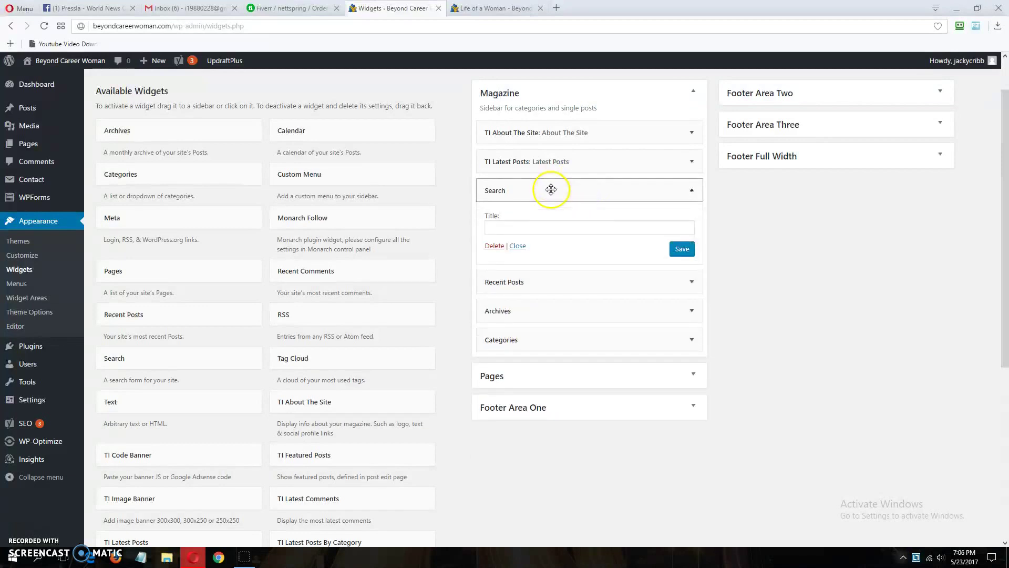
{"action": "left_click", "coordinate": [550, 162]}
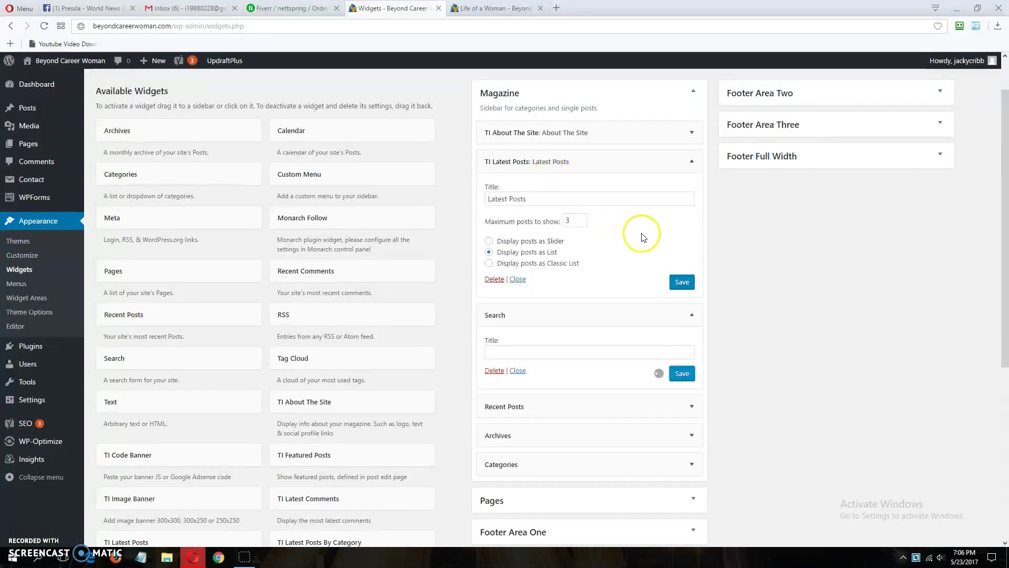
{"action": "left_click", "coordinate": [574, 131]}
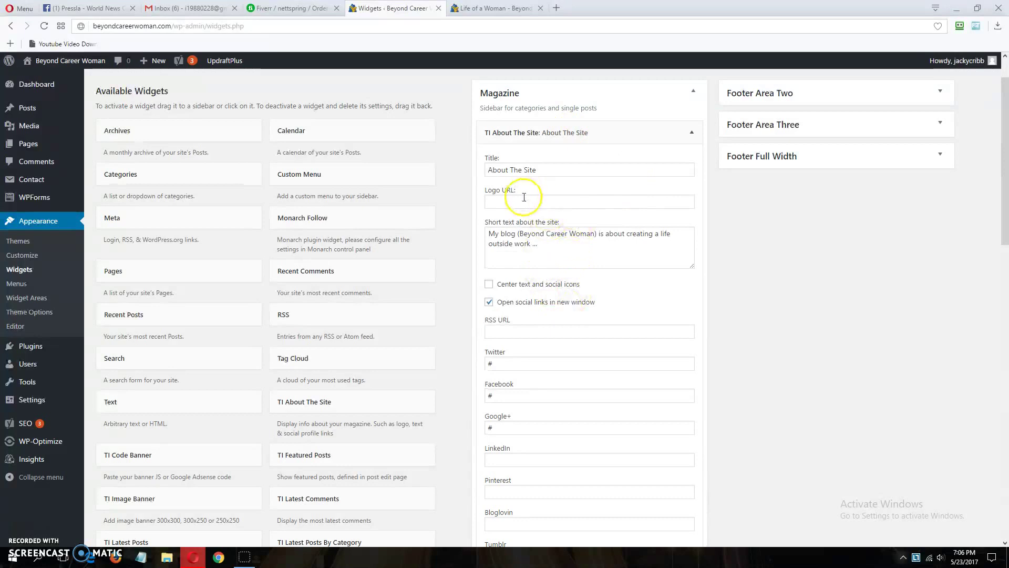
{"action": "left_click", "coordinate": [494, 7]}
{"action": "scroll", "coordinate": [562, 224], "scroll_direction": "up", "scroll_amount": 5}
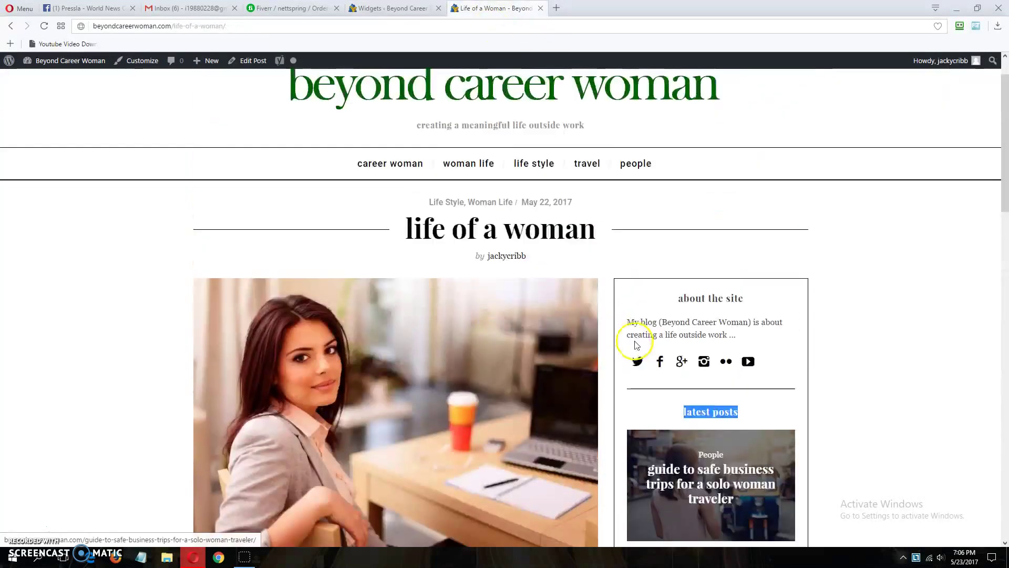
{"action": "left_click", "coordinate": [392, 8]}
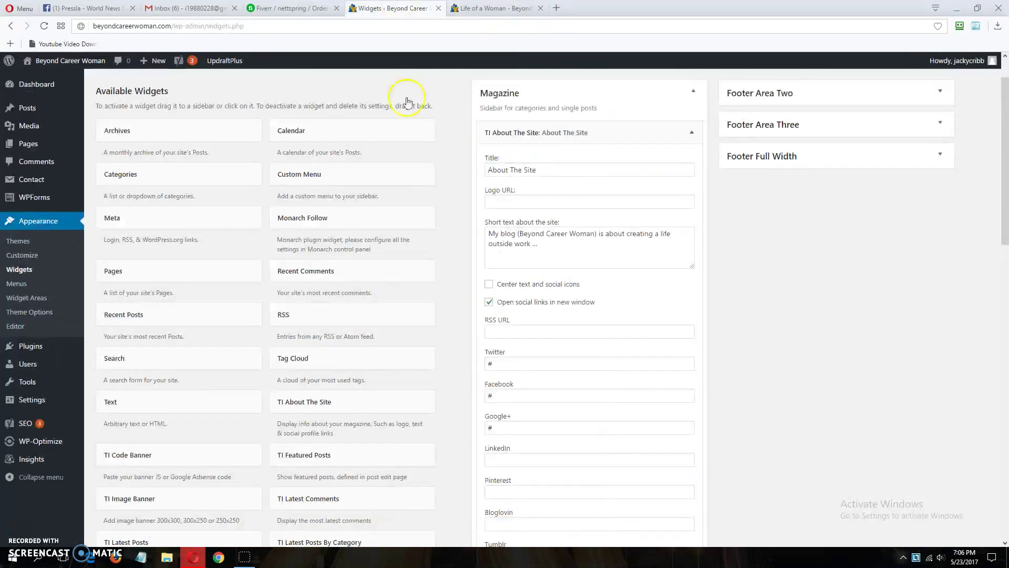
Step: Collapse the TI About The Site and TI Latest Posts widgets and look inside the Pages and Footer Area One areas
{"action": "left_click", "coordinate": [506, 133]}
{"action": "left_click", "coordinate": [592, 160]}
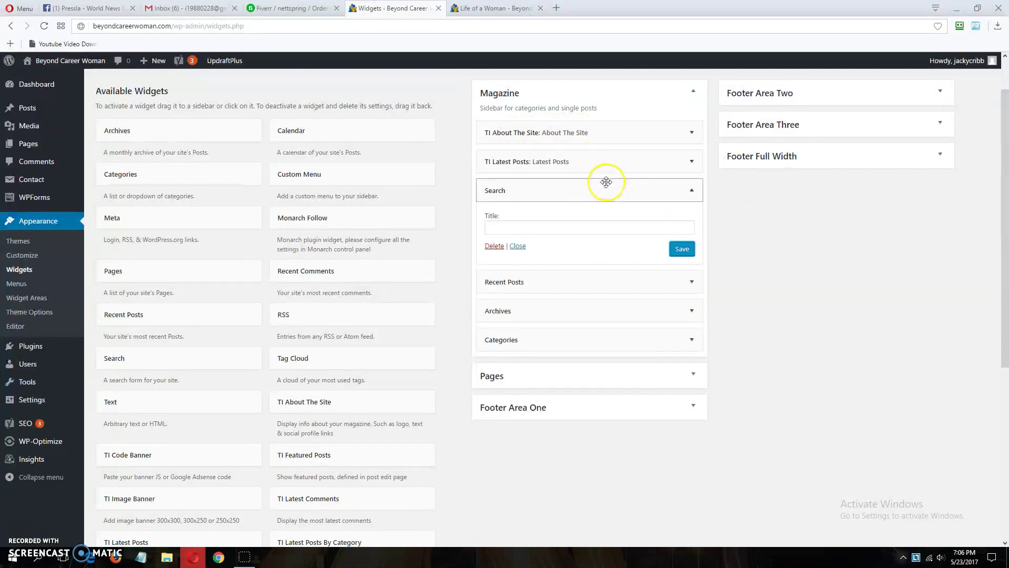
{"action": "left_click", "coordinate": [525, 383]}
{"action": "left_click", "coordinate": [523, 383]}
{"action": "left_click", "coordinate": [584, 402]}
{"action": "left_click", "coordinate": [584, 403]}
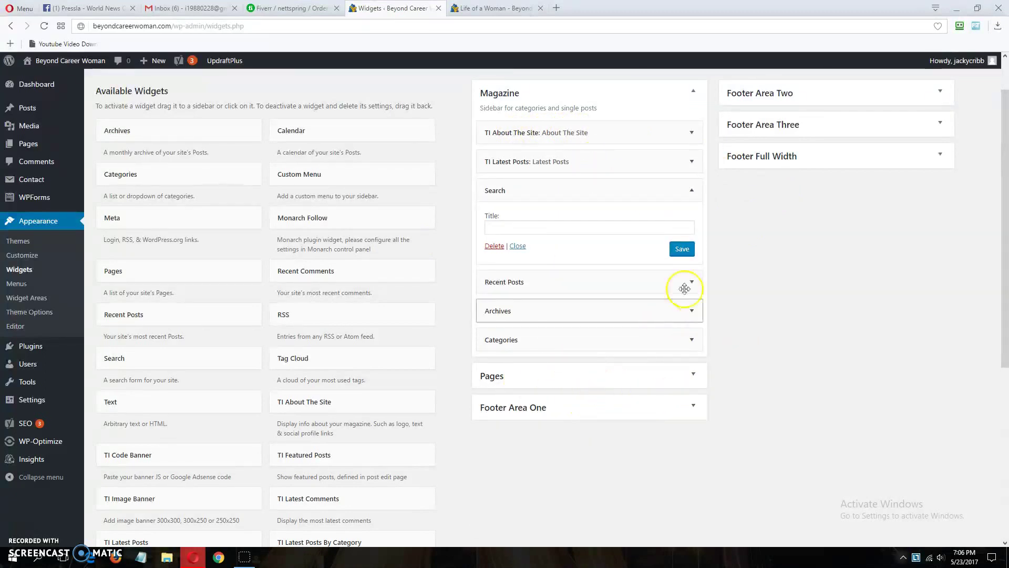
Step: Open the Menus page with the Home Menu loaded and highlight its menu name
{"action": "left_click", "coordinate": [17, 285]}
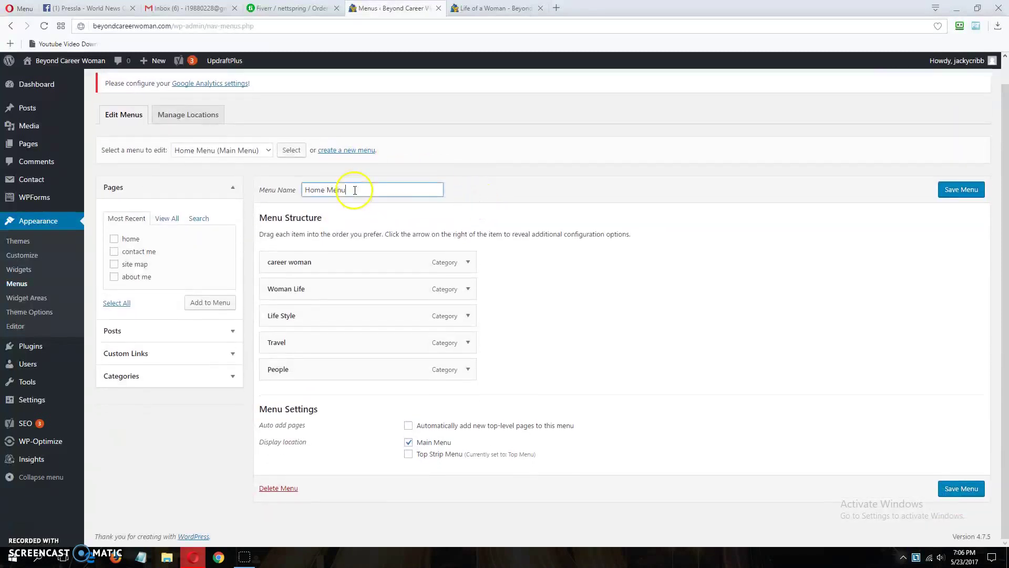
{"action": "left_click_drag", "start_coordinate": [354, 190], "coordinate": [268, 198]}
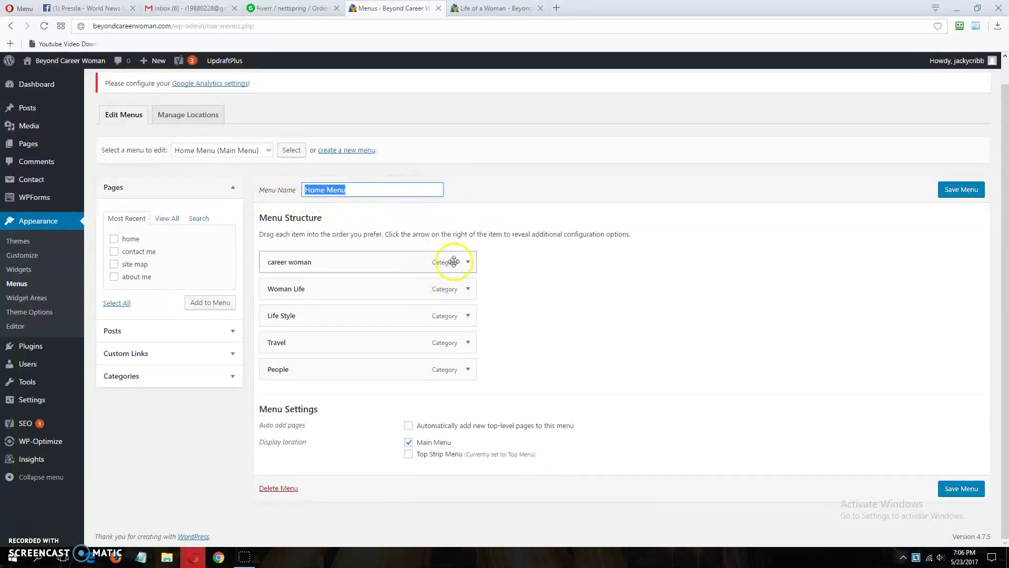
Step: Add the site map page to the end of the Home Menu and check the new item's settings
{"action": "left_click", "coordinate": [159, 218]}
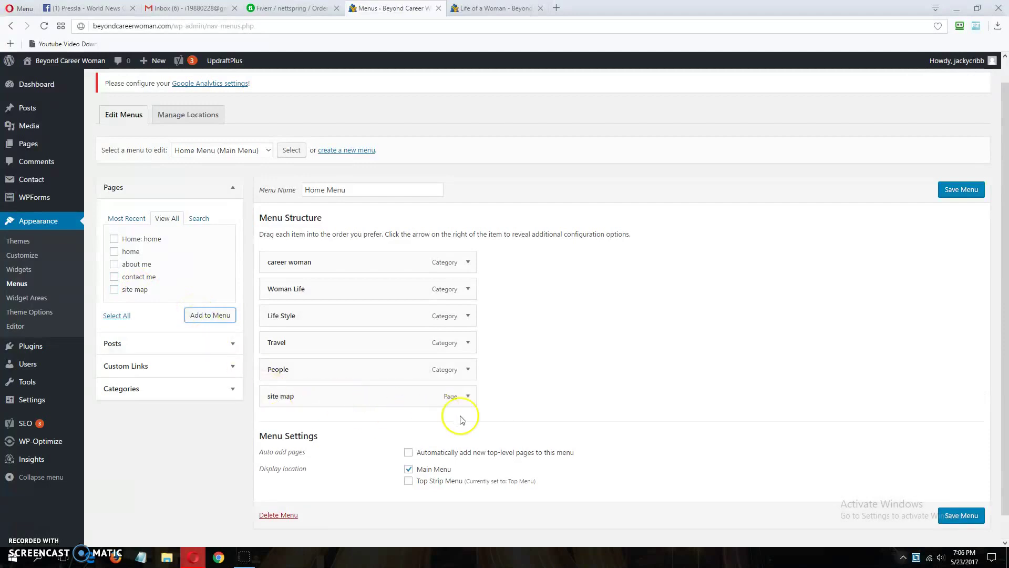
{"action": "scroll", "coordinate": [473, 399], "scroll_direction": "down", "scroll_amount": 1}
{"action": "left_click", "coordinate": [469, 370]}
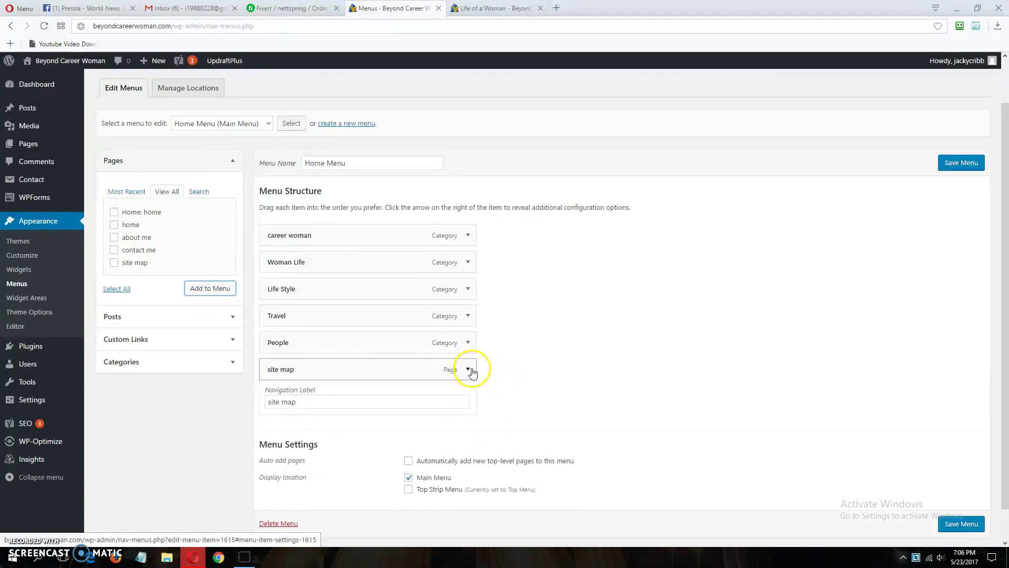
{"action": "left_click", "coordinate": [469, 370]}
{"action": "left_click_drag", "start_coordinate": [460, 443], "coordinate": [423, 444]}
Step: Check the main navigation on the live post and save the Home Menu with the site map item
{"action": "left_click", "coordinate": [494, 7]}
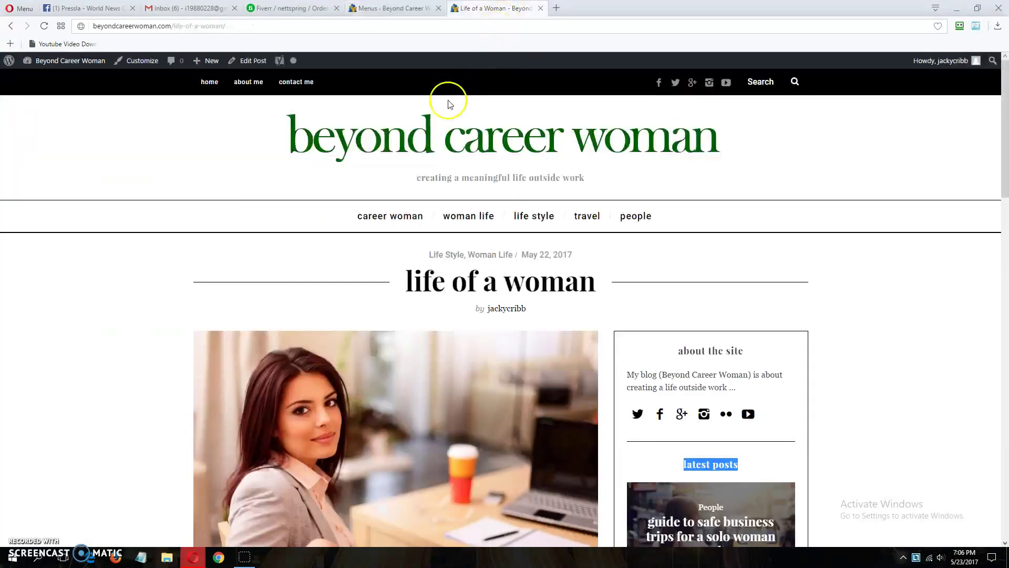
{"action": "left_click_drag", "start_coordinate": [329, 217], "coordinate": [673, 219]}
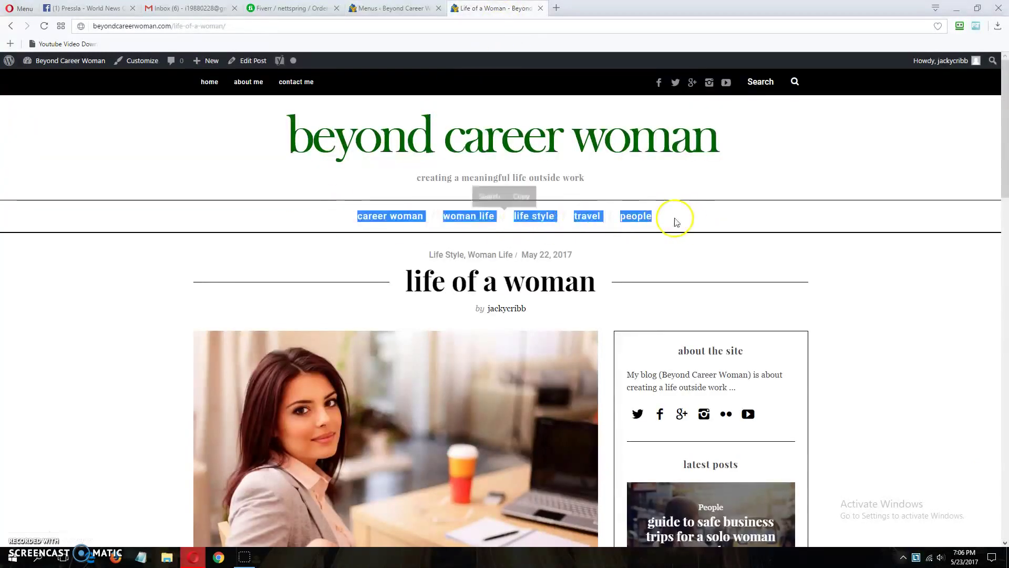
{"action": "key", "text": "ctrl+Tab"}
{"action": "left_click", "coordinate": [960, 486]}
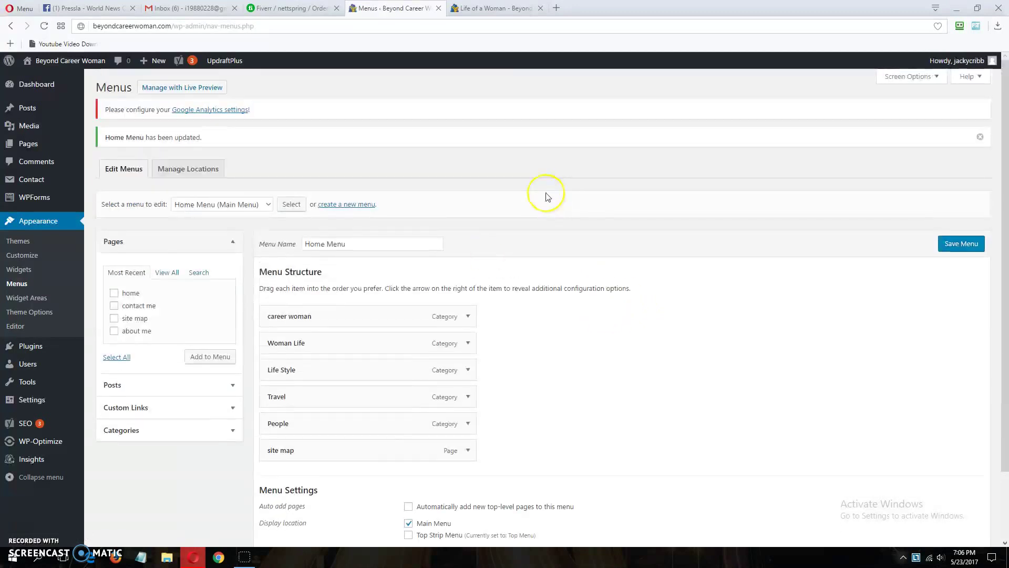
Step: Remove the site map item from the Home Menu and save the menu
{"action": "left_click", "coordinate": [468, 370]}
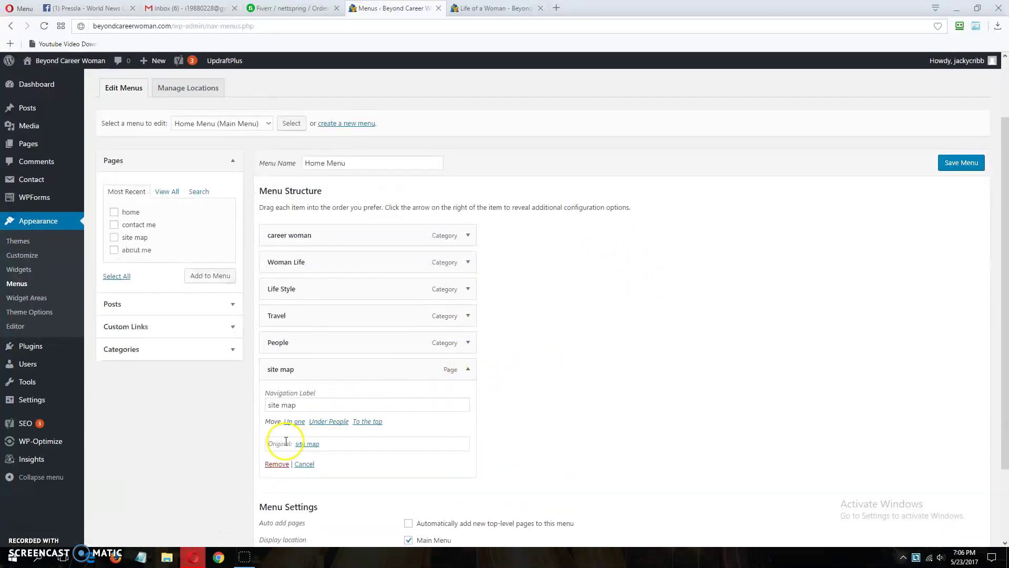
{"action": "left_click", "coordinate": [272, 462]}
{"action": "left_click", "coordinate": [961, 191]}
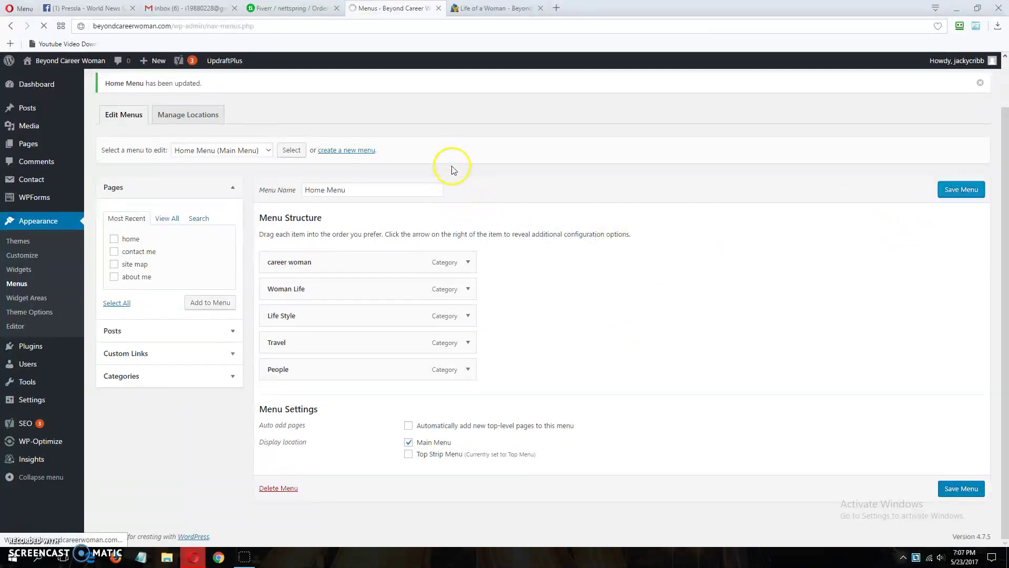
Step: Load the Top Menu (Top Strip Menu) for editing and add the site map page to it
{"action": "left_click", "coordinate": [252, 205]}
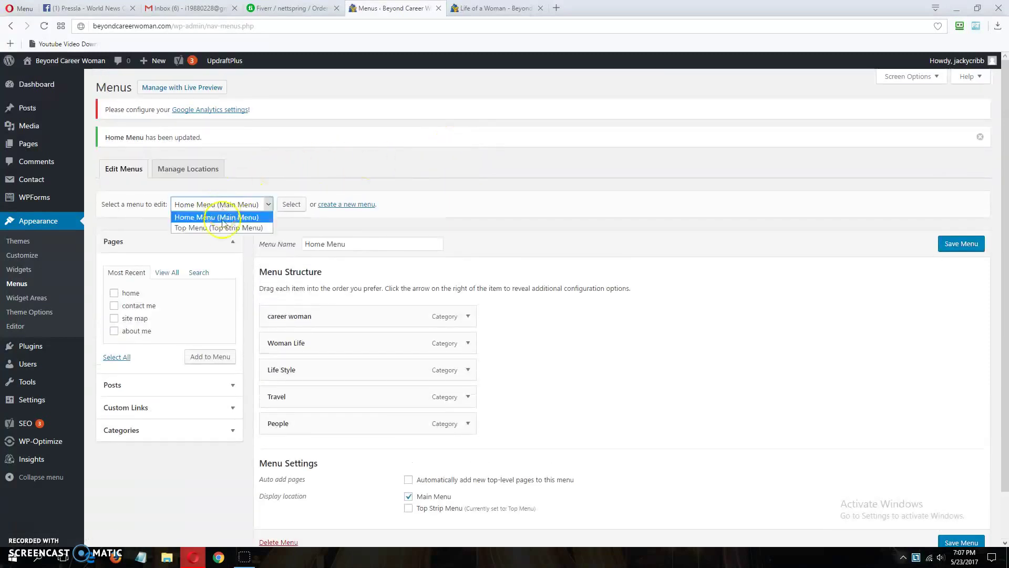
{"action": "left_click", "coordinate": [221, 227]}
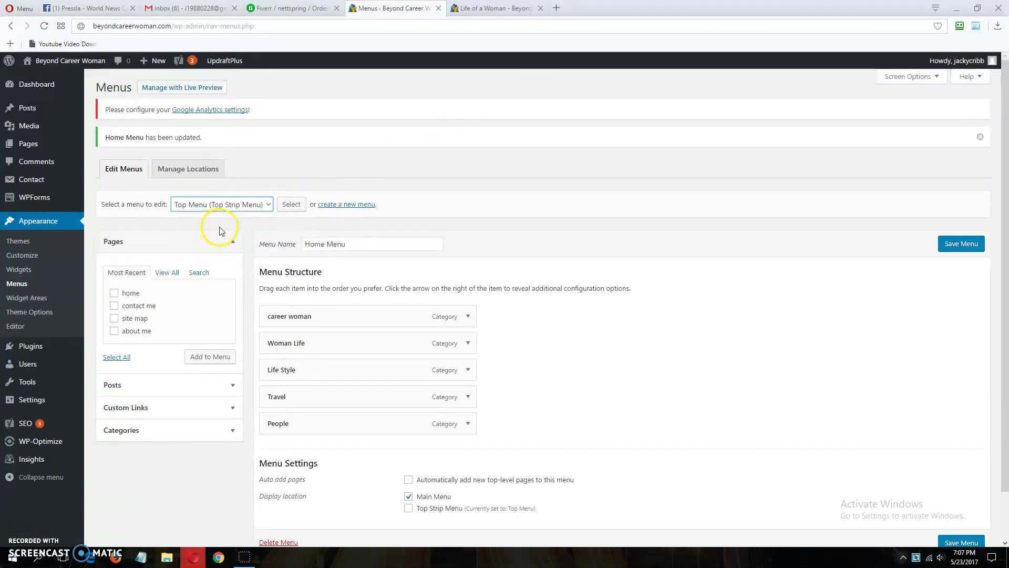
{"action": "left_click", "coordinate": [292, 206]}
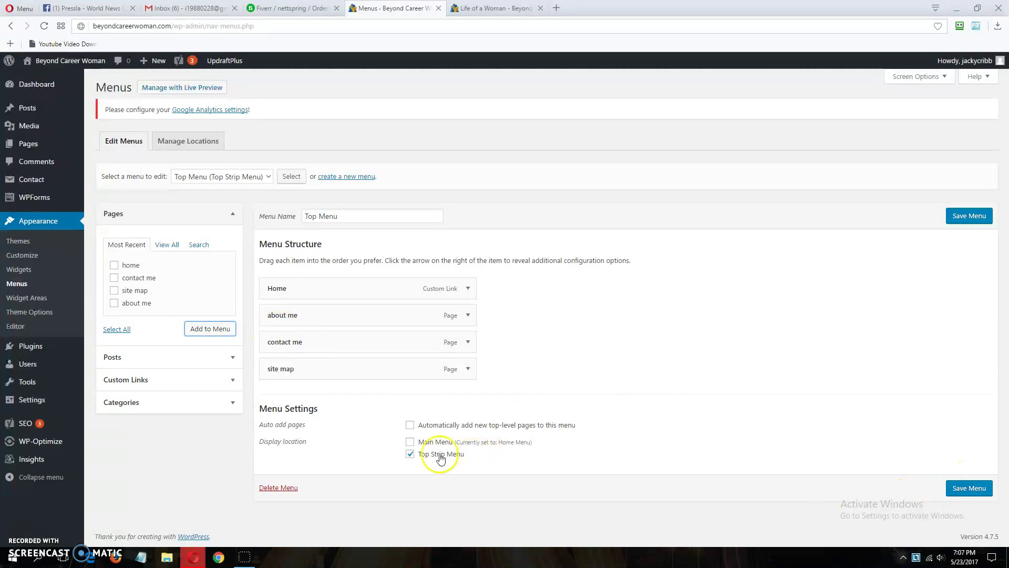
Step: Save the Top Menu for the Top Strip Menu location and check its entries on the live homepage
{"action": "left_click_drag", "start_coordinate": [421, 456], "coordinate": [456, 456]}
{"action": "left_click", "coordinate": [963, 490]}
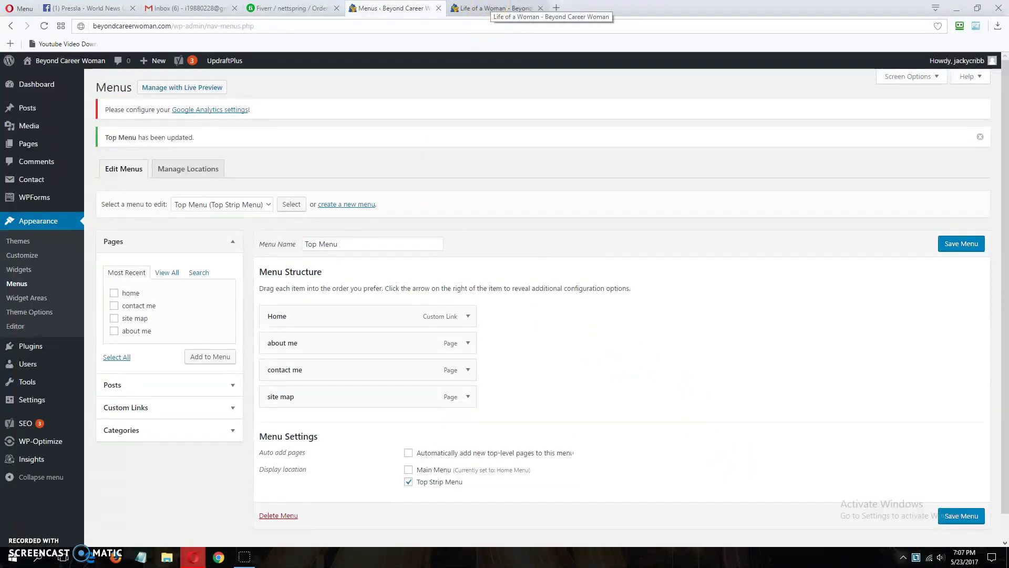
{"action": "left_click", "coordinate": [494, 8]}
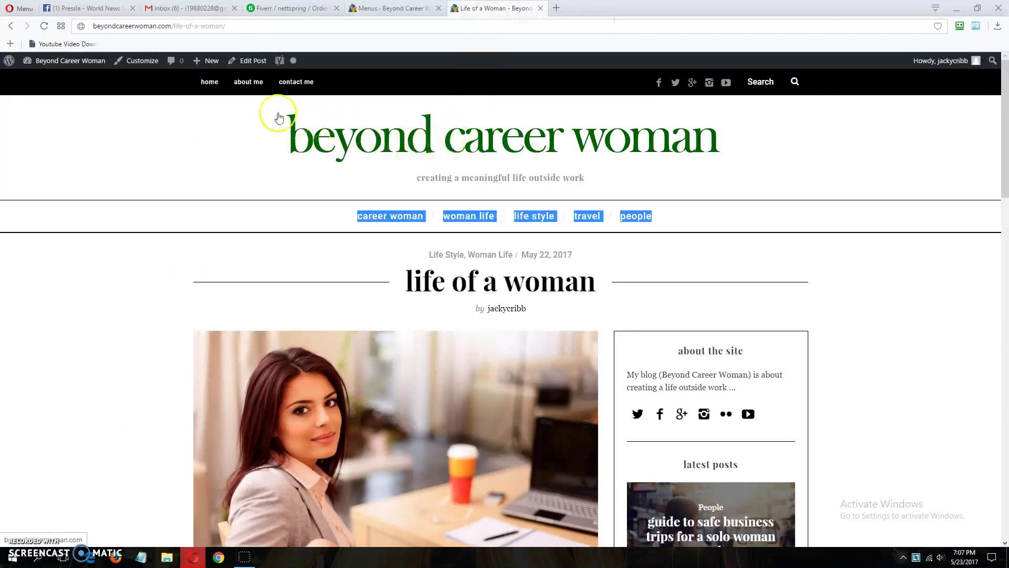
{"action": "left_click", "coordinate": [208, 83]}
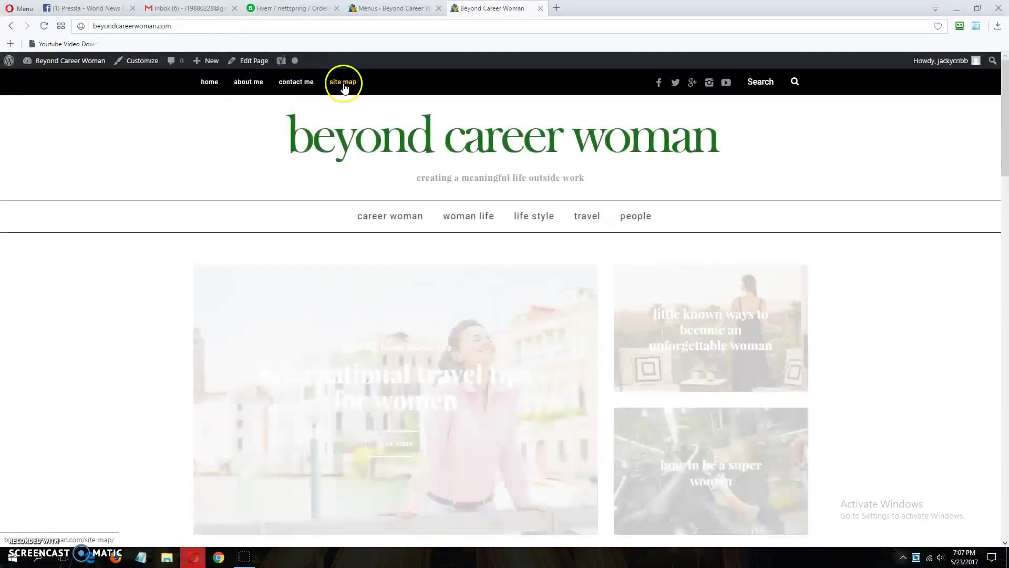
{"action": "left_click_drag", "start_coordinate": [309, 83], "coordinate": [218, 90]}
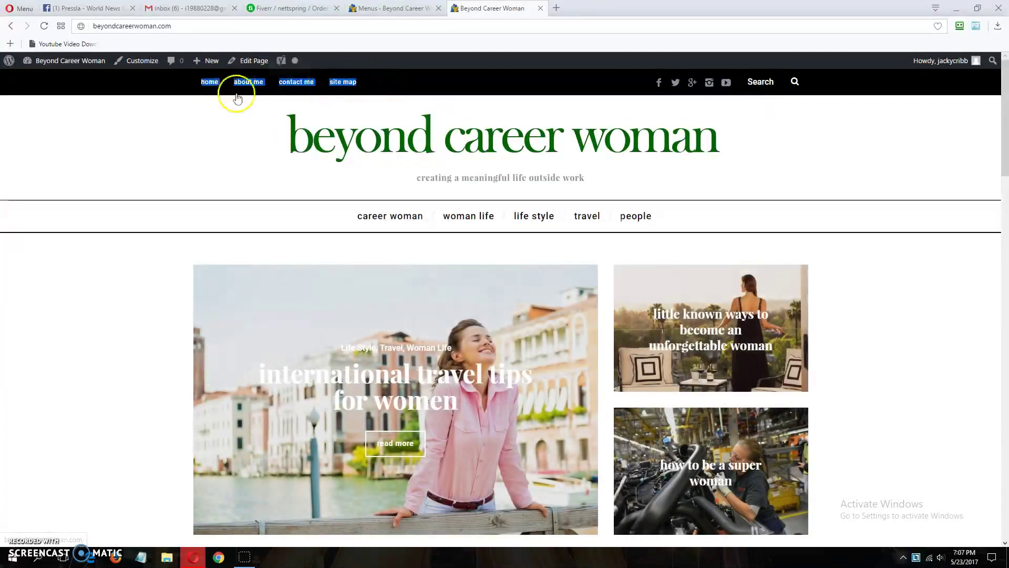
{"action": "left_click", "coordinate": [396, 81]}
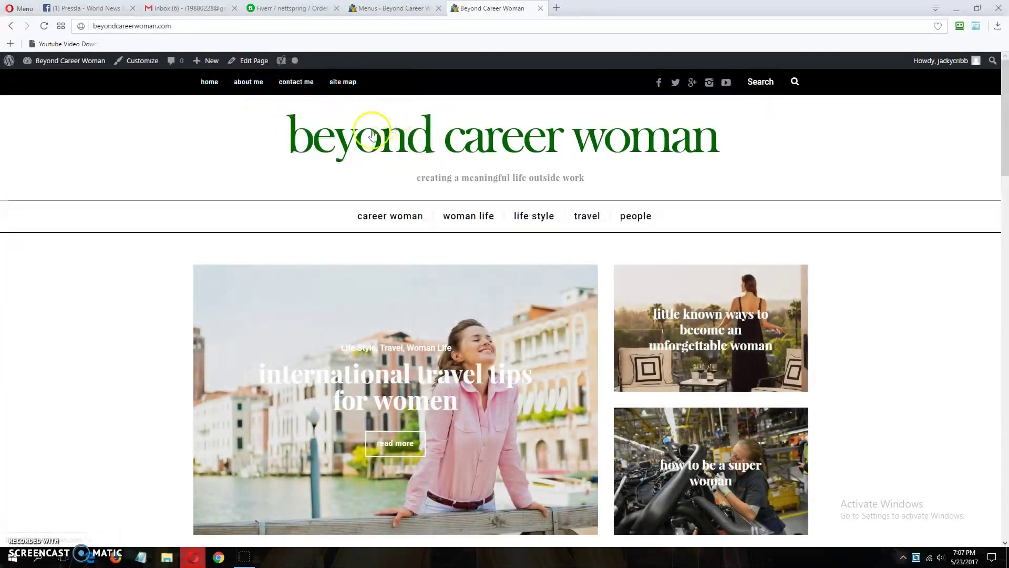
Step: Return to the menu editor and load the Home Menu (Main Menu) for editing
{"action": "left_click", "coordinate": [395, 10]}
{"action": "scroll", "coordinate": [294, 289], "scroll_direction": "down", "scroll_amount": 1}
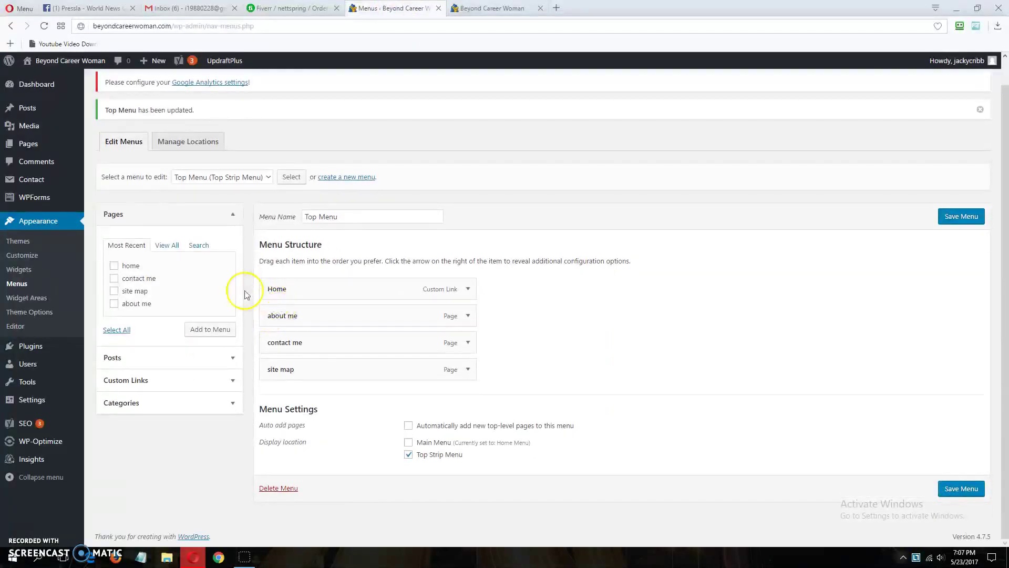
{"action": "left_click", "coordinate": [231, 176]}
{"action": "left_click", "coordinate": [232, 188]}
{"action": "left_click", "coordinate": [290, 177]}
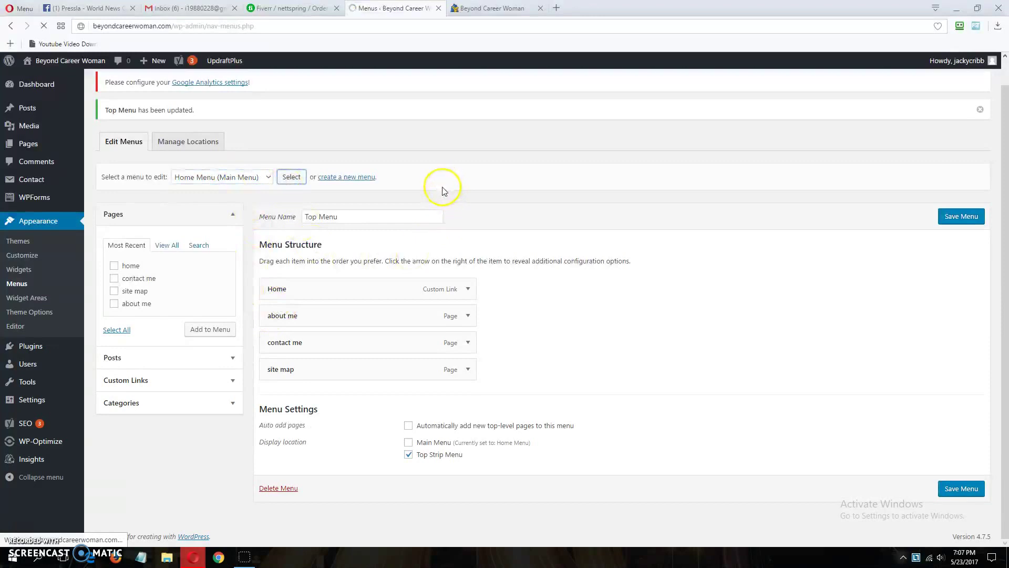
Step: Open the Header section of the theme options and review the Top Strip and Main Logo Area settings
{"action": "left_click", "coordinate": [32, 314]}
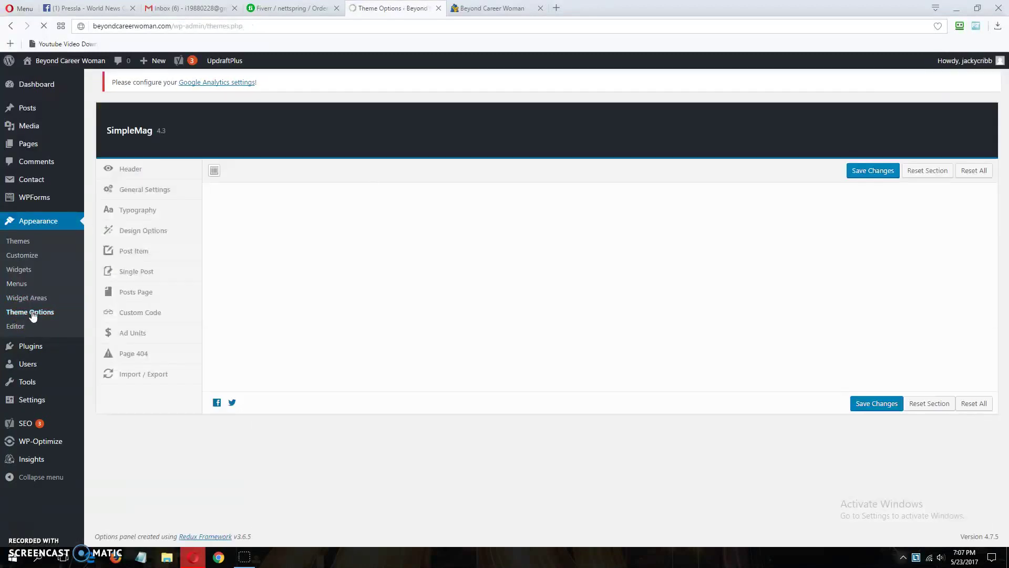
{"action": "left_click", "coordinate": [134, 173]}
{"action": "scroll", "coordinate": [349, 213], "scroll_direction": "down", "scroll_amount": 1}
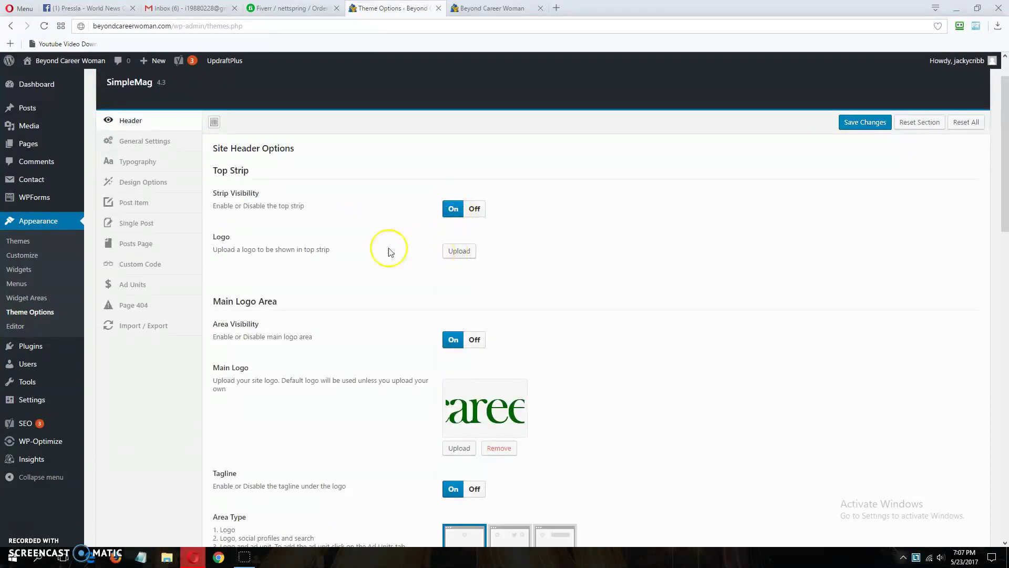
{"action": "scroll", "coordinate": [347, 265], "scroll_direction": "down", "scroll_amount": 2}
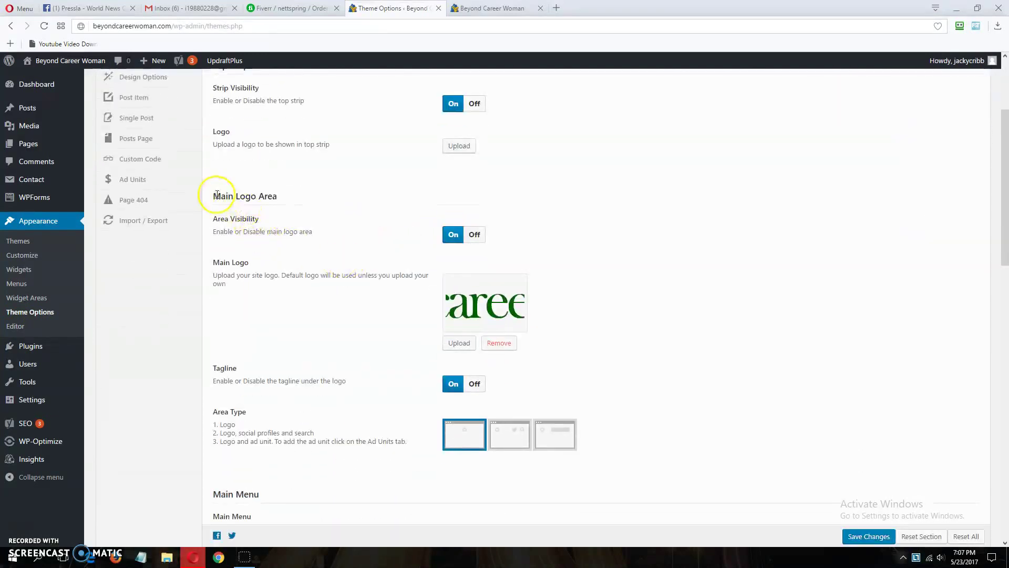
{"action": "left_click_drag", "start_coordinate": [281, 200], "coordinate": [283, 200]}
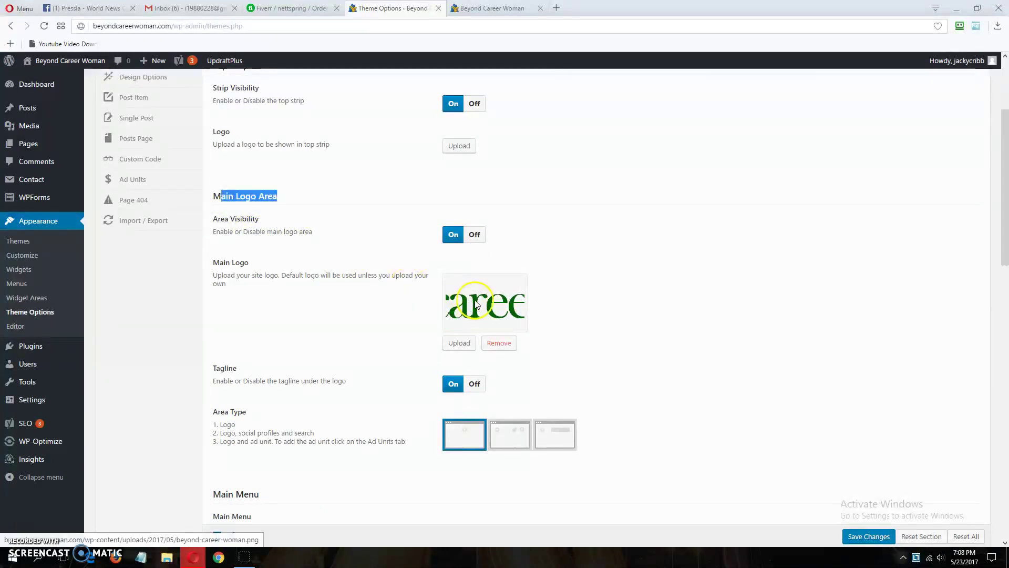
{"action": "left_click_drag", "start_coordinate": [212, 216], "coordinate": [338, 234]}
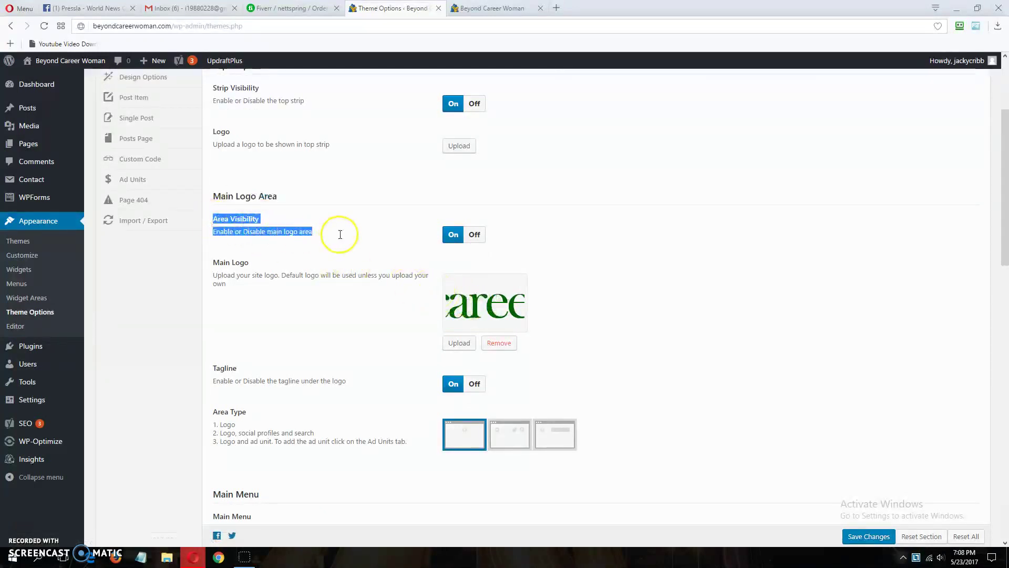
Step: Compare with the logo on the live homepage and choose beyond-career-woman.png from the Media Library as the main logo
{"action": "left_click", "coordinate": [460, 344]}
{"action": "left_click", "coordinate": [489, 8]}
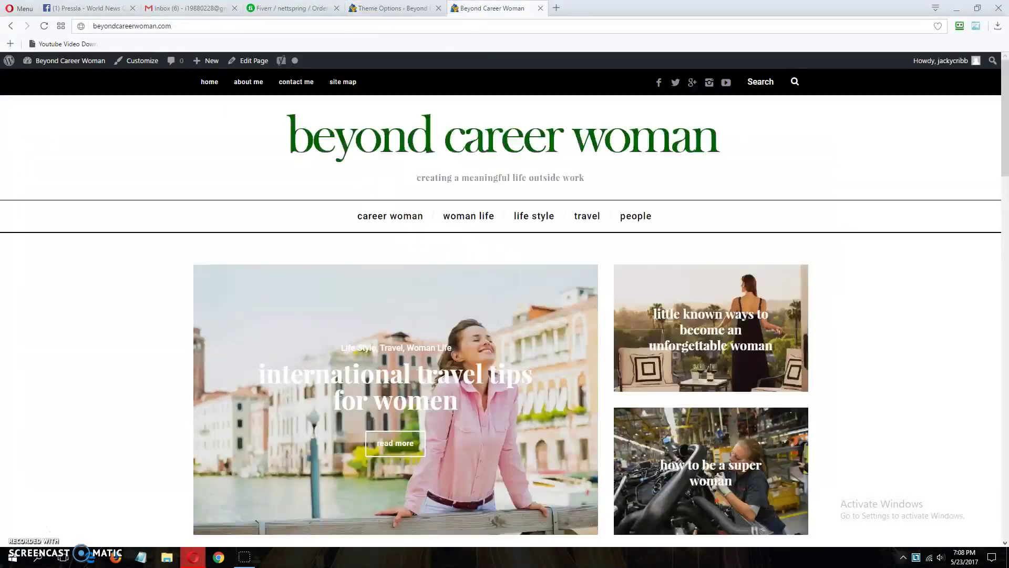
{"action": "left_click_drag", "start_coordinate": [237, 152], "coordinate": [702, 144]}
{"action": "left_click", "coordinate": [415, 7]}
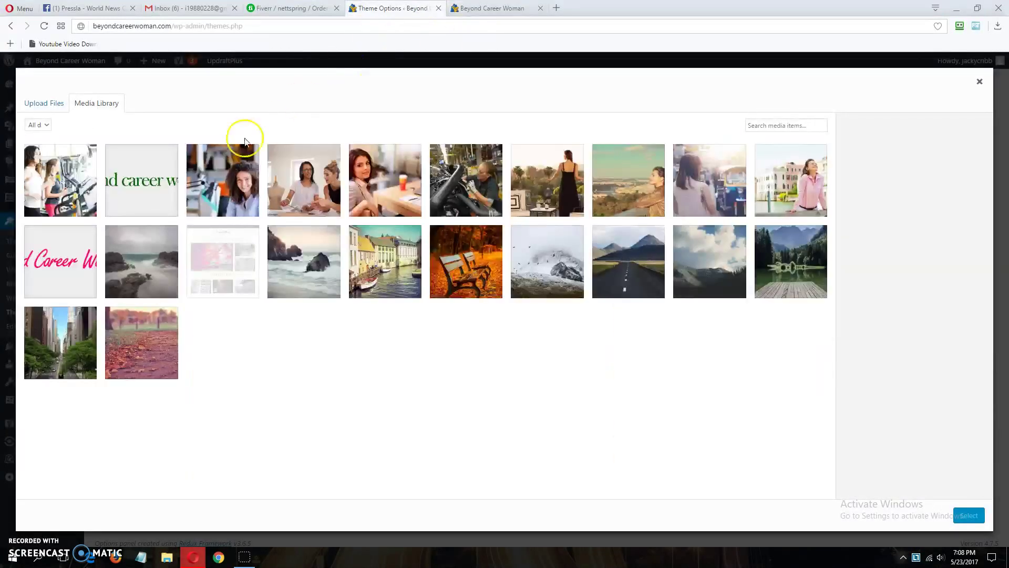
{"action": "left_click", "coordinate": [141, 182]}
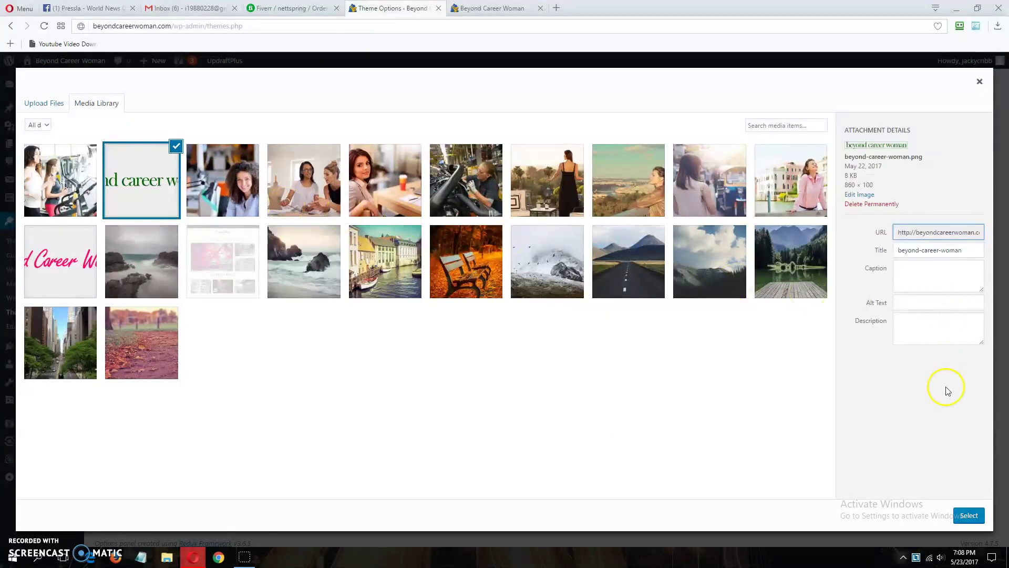
{"action": "left_click", "coordinate": [970, 515]}
Step: Review the Tagline setting, keeping it On, and compare it with the tagline under the logo on the live homepage
{"action": "scroll", "coordinate": [625, 324], "scroll_direction": "down", "scroll_amount": 1}
{"action": "scroll", "coordinate": [624, 324], "scroll_direction": "down", "scroll_amount": 3}
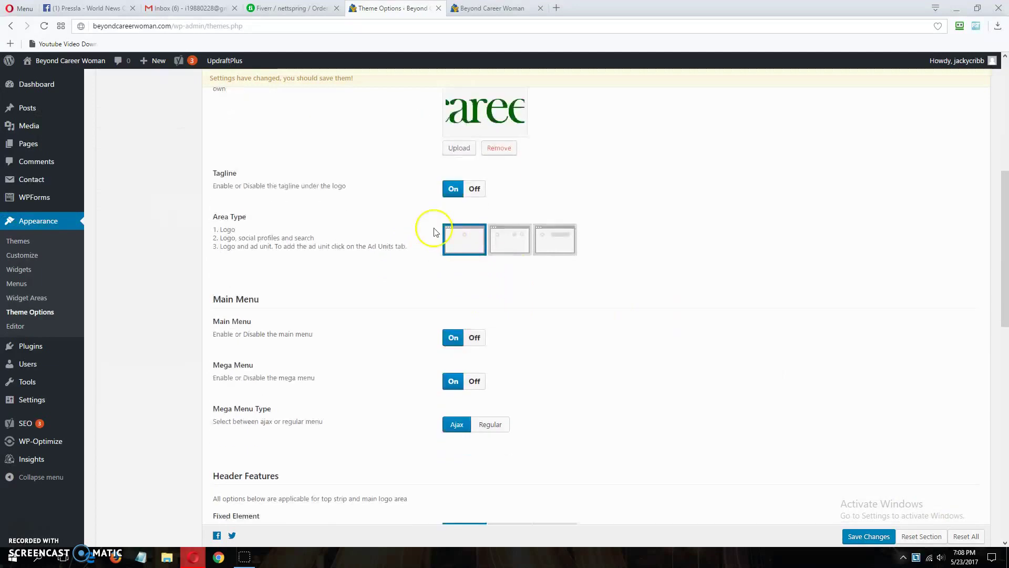
{"action": "left_click", "coordinate": [452, 174]}
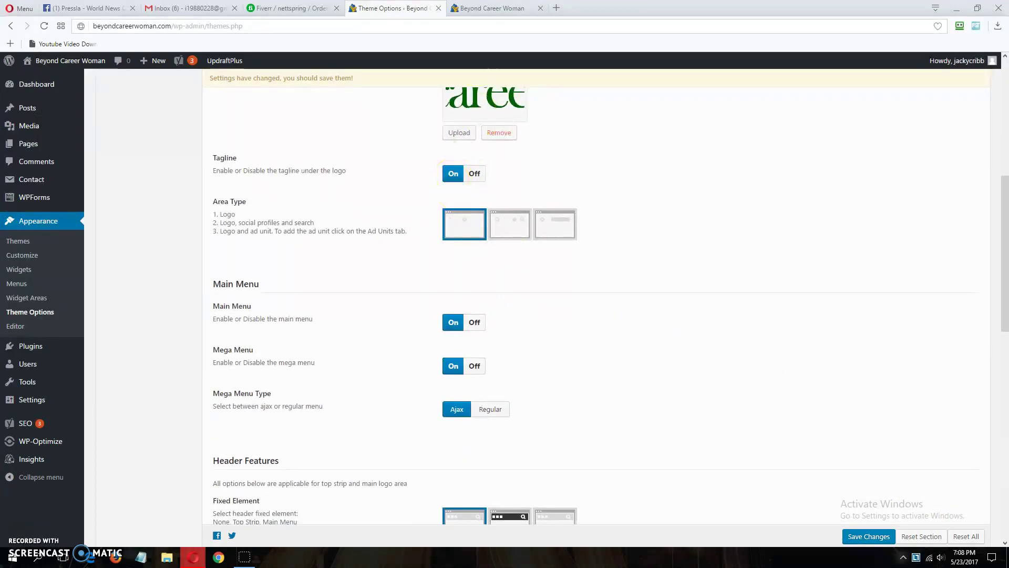
{"action": "left_click", "coordinate": [489, 8]}
{"action": "left_click_drag", "start_coordinate": [418, 177], "coordinate": [524, 116]}
{"action": "key", "text": "ctrl+shift+Tab"}
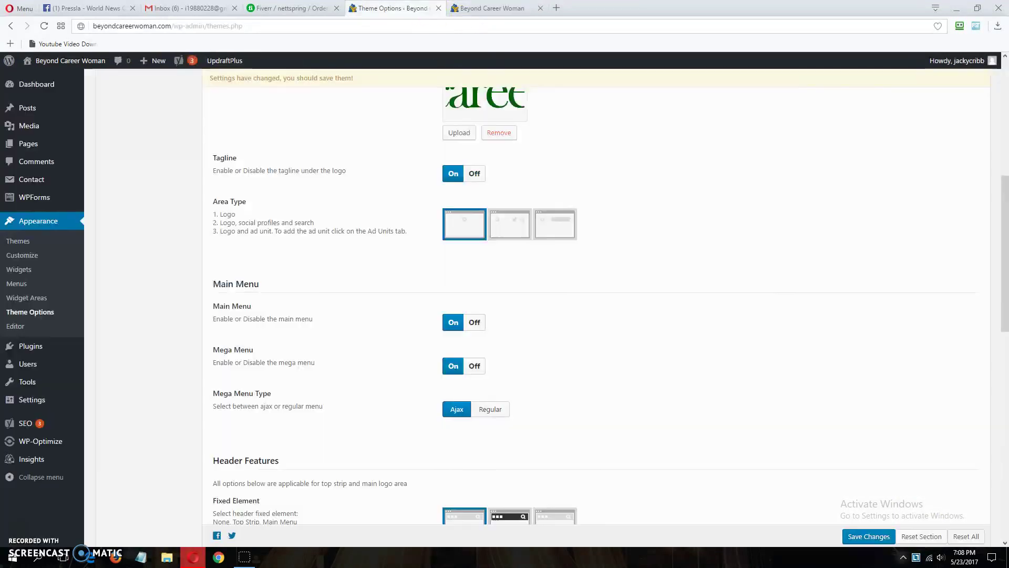
Step: Review the Main Menu and Header Features options and the Social Profiles URLs, including the Facebook link
{"action": "scroll", "coordinate": [581, 333], "scroll_direction": "down", "scroll_amount": 5}
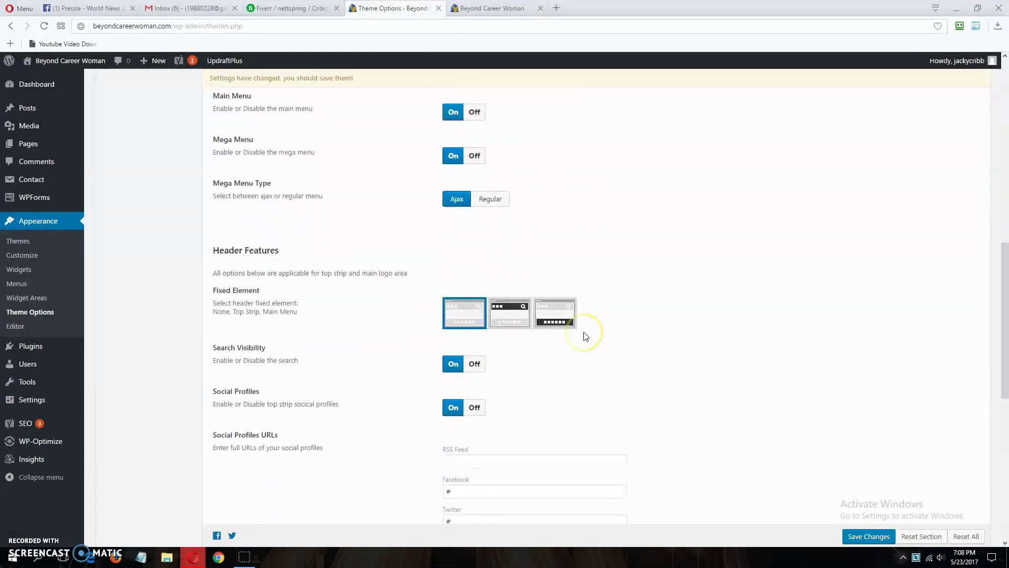
{"action": "scroll", "coordinate": [587, 337], "scroll_direction": "down", "scroll_amount": 5}
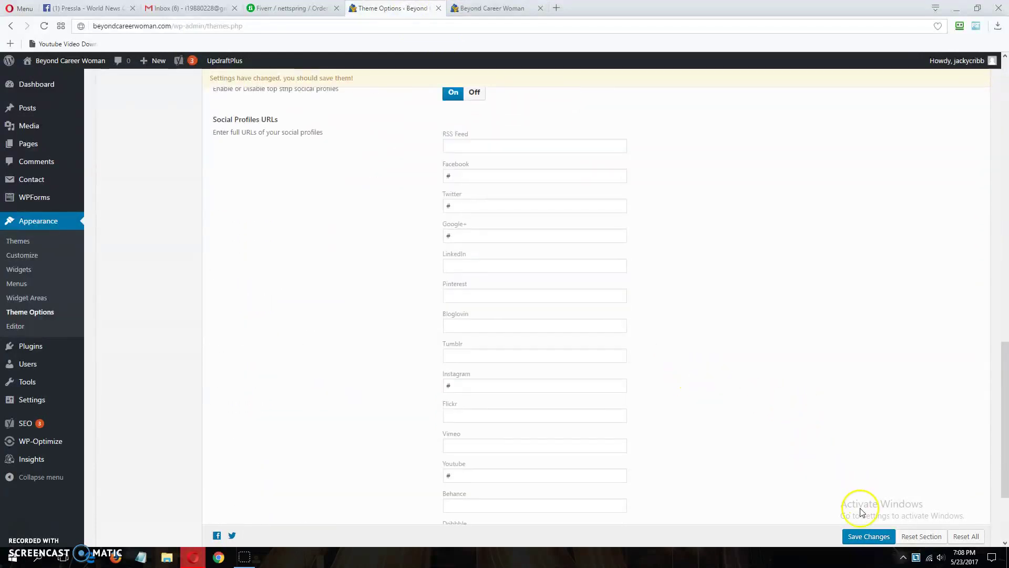
{"action": "left_click_drag", "start_coordinate": [439, 167], "coordinate": [495, 157]}
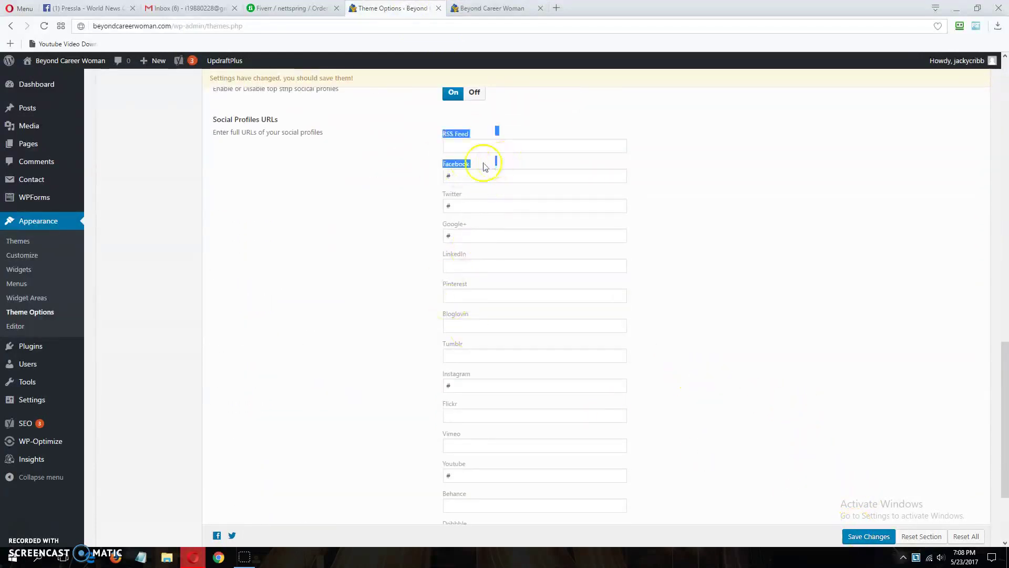
{"action": "double_click", "coordinate": [448, 176]}
{"action": "left_click", "coordinate": [755, 410]}
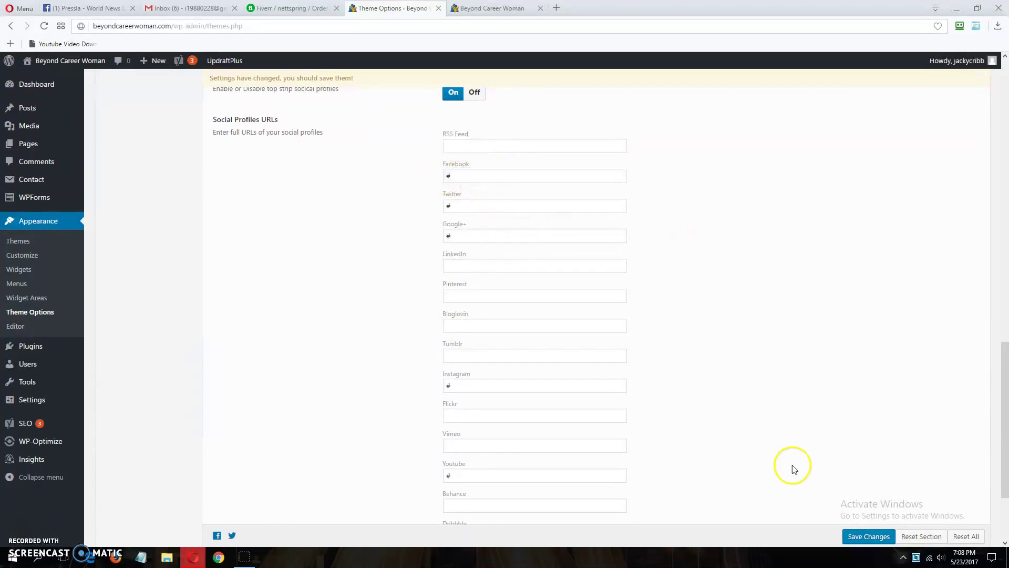
Step: Save the header options, reload the live homepage to check its header, and return to the theme options
{"action": "left_click", "coordinate": [870, 537]}
{"action": "left_click", "coordinate": [499, 8]}
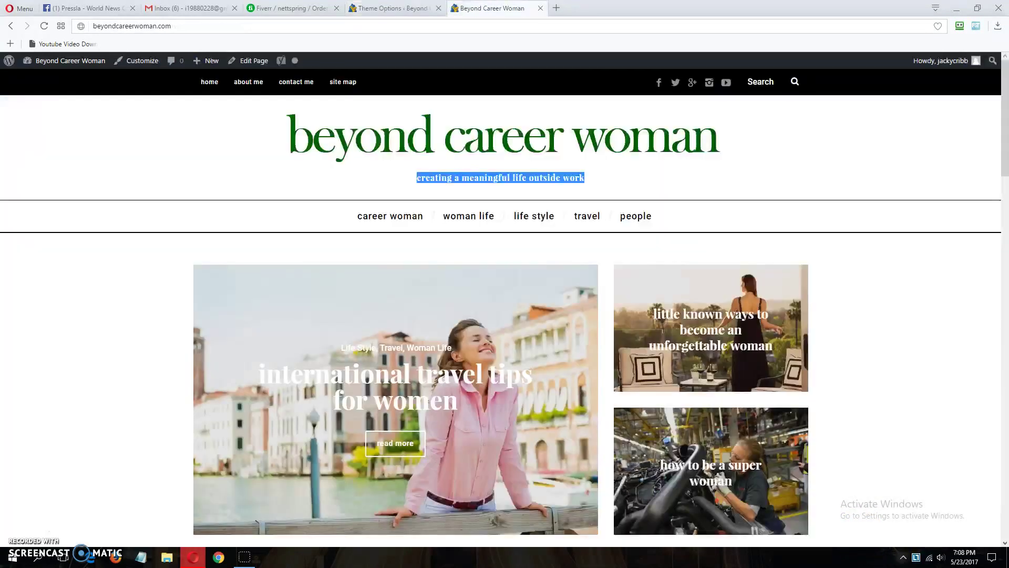
{"action": "left_click", "coordinate": [392, 9]}
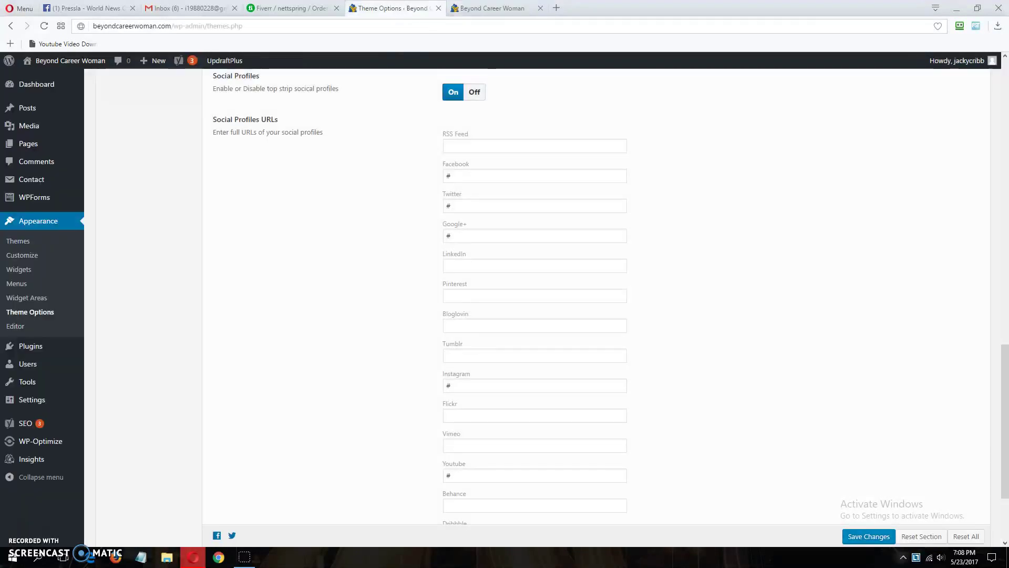
{"action": "left_click", "coordinate": [489, 8]}
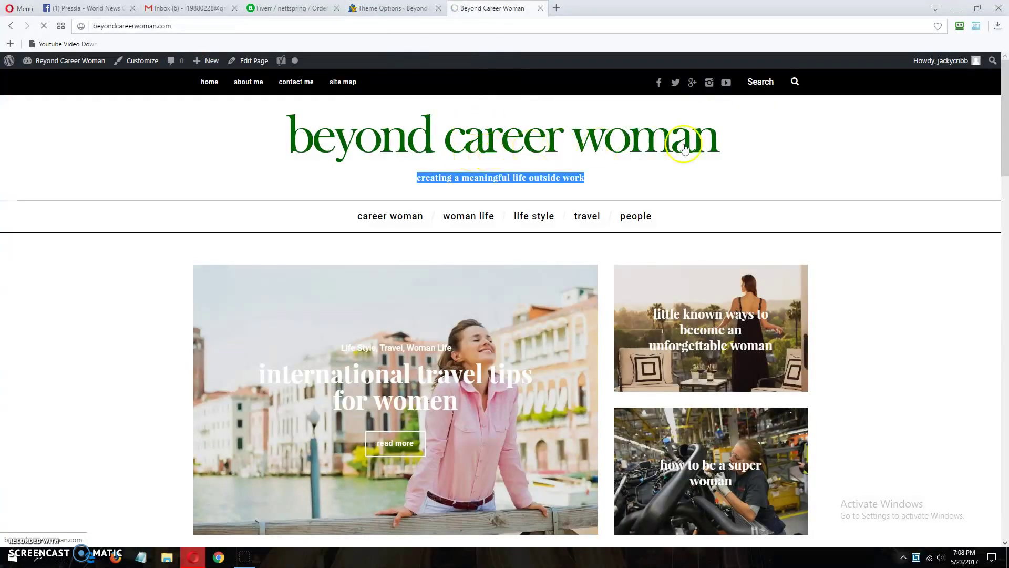
{"action": "left_click", "coordinate": [390, 8]}
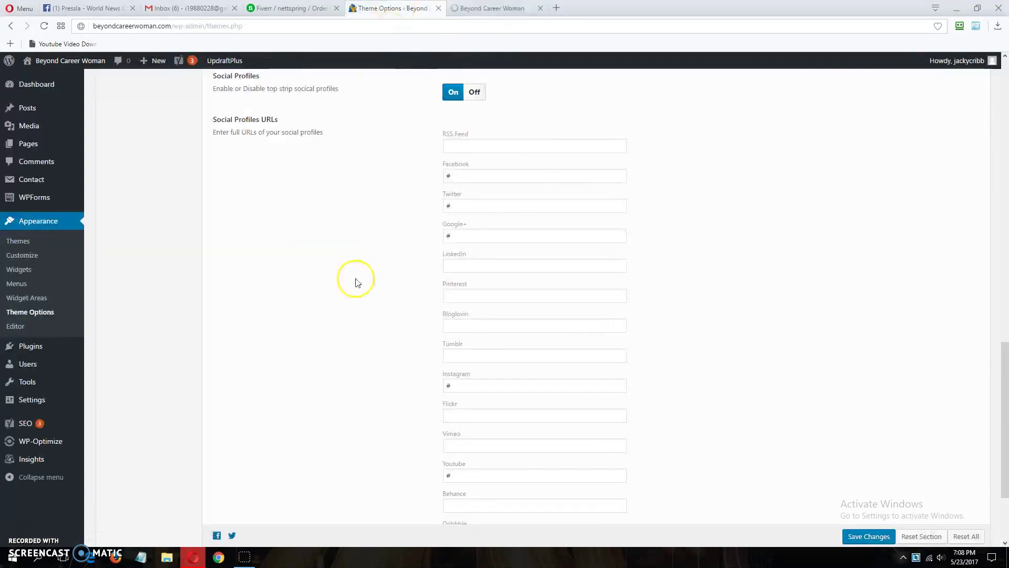
Step: Open the theme's General Settings and highlight the copyright line in the Footer Text
{"action": "scroll", "coordinate": [349, 417], "scroll_direction": "up", "scroll_amount": 15}
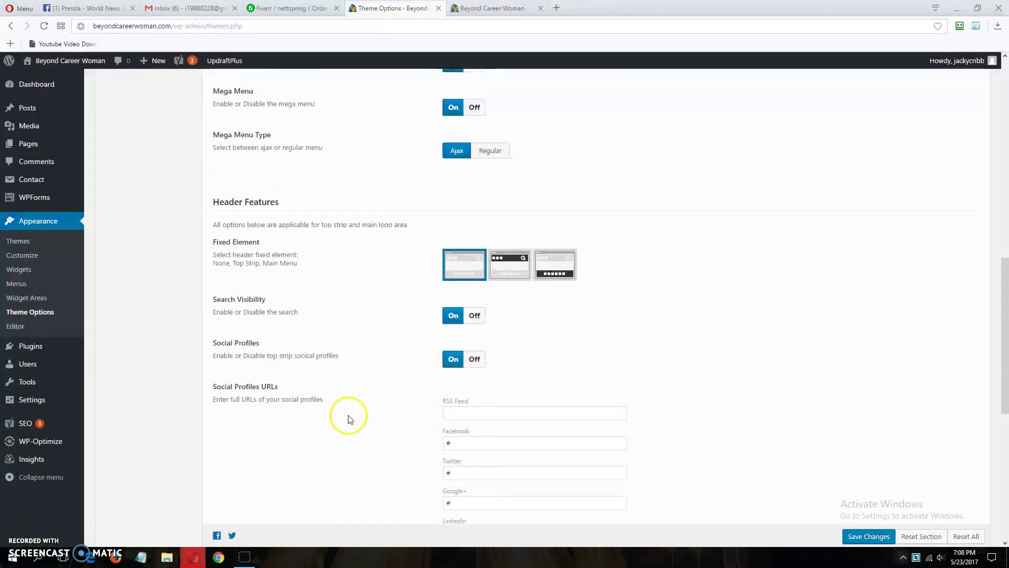
{"action": "left_click", "coordinate": [158, 193]}
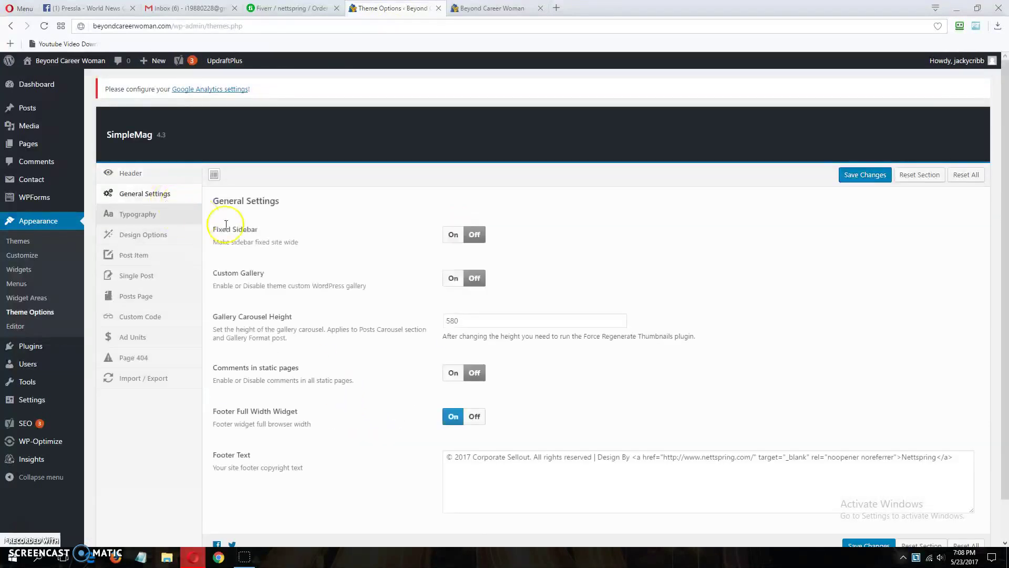
{"action": "scroll", "coordinate": [300, 265], "scroll_direction": "down", "scroll_amount": 1}
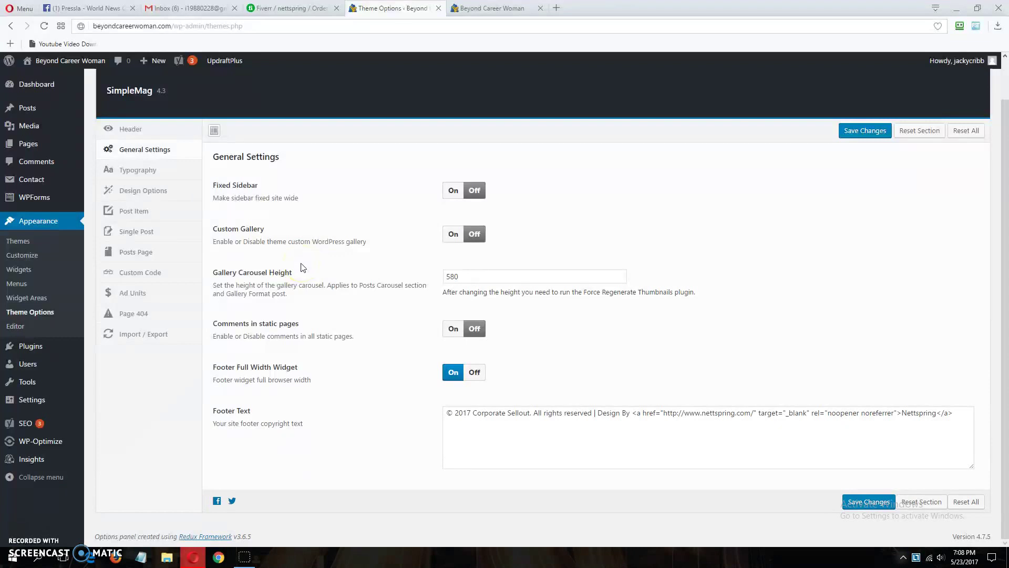
{"action": "left_click_drag", "start_coordinate": [443, 415], "coordinate": [996, 415]}
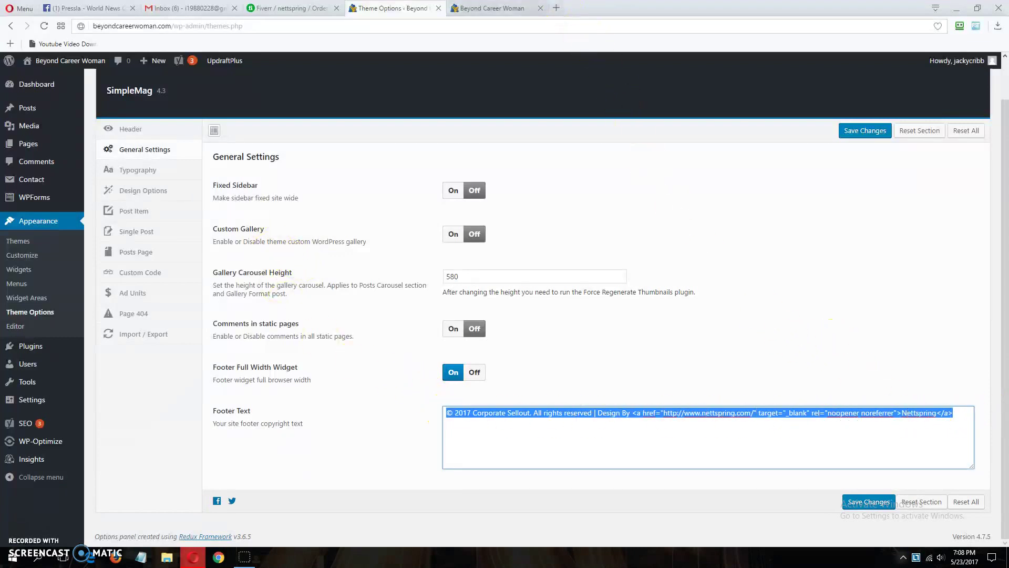
Step: Examine the copyright line in the footer of the live homepage and return to the theme options
{"action": "left_click", "coordinate": [505, 7]}
{"action": "left_click_drag", "start_coordinate": [1002, 158], "coordinate": [777, 558]}
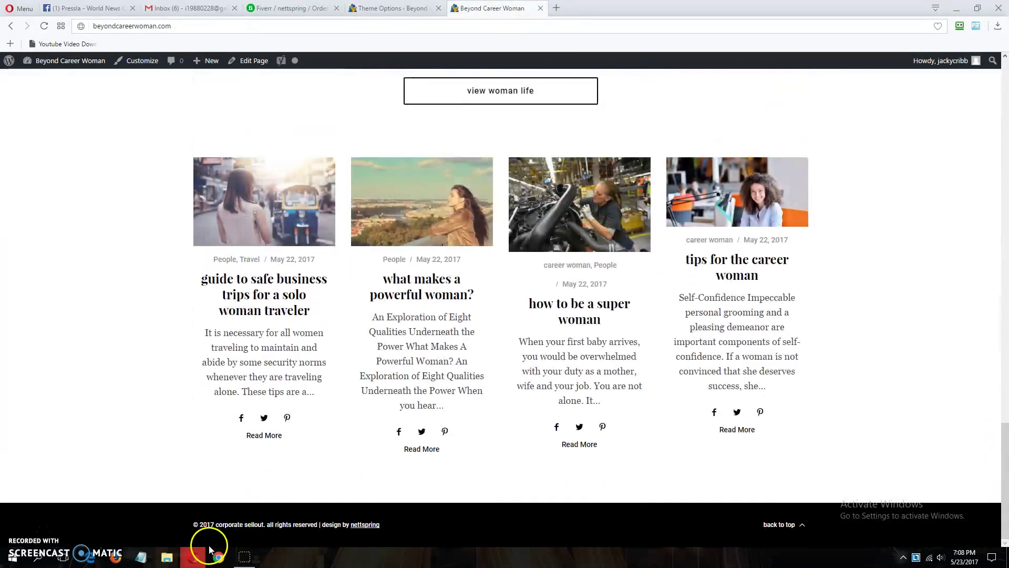
{"action": "left_click_drag", "start_coordinate": [234, 520], "coordinate": [440, 495]}
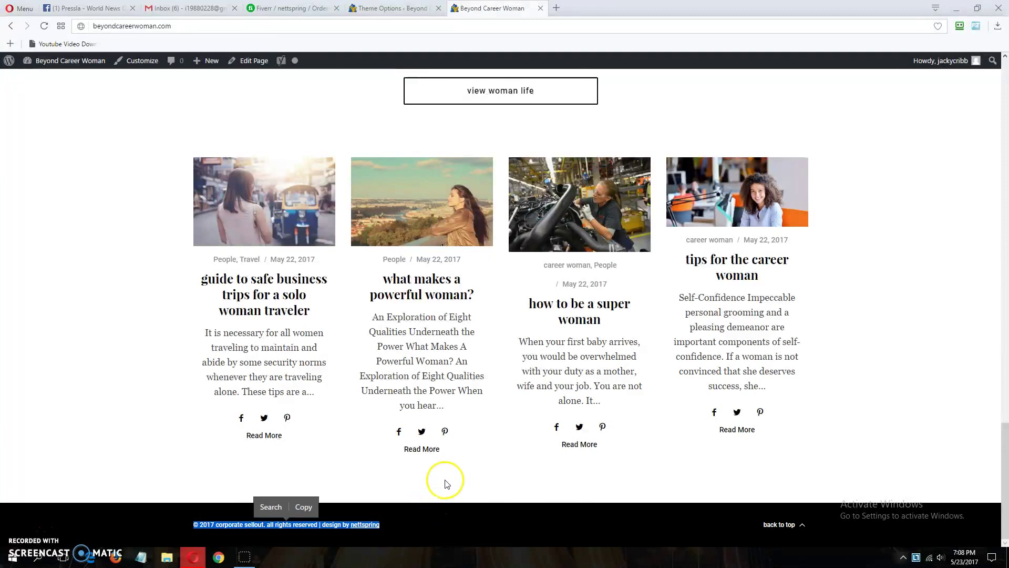
{"action": "left_click", "coordinate": [392, 7]}
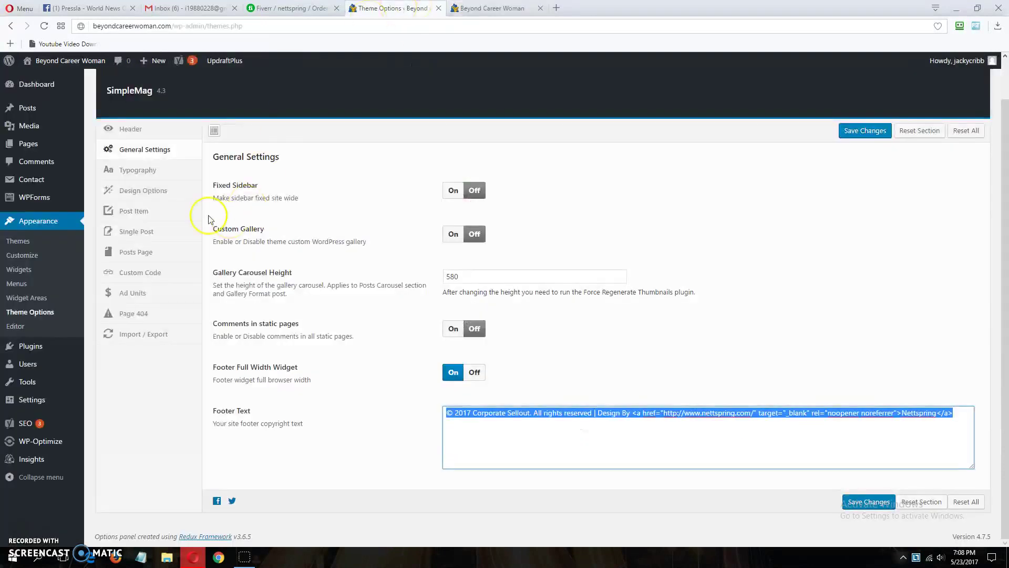
Step: Open the Typography section and review the Top Strip and Main Menu font settings under Site Menus
{"action": "left_click", "coordinate": [149, 170]}
{"action": "scroll", "coordinate": [283, 221], "scroll_direction": "down", "scroll_amount": 2}
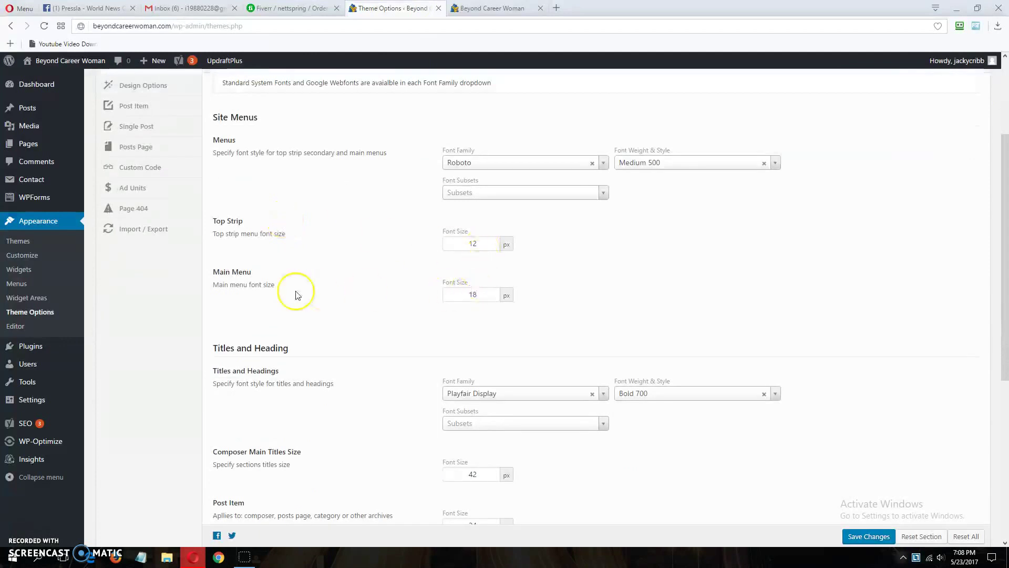
{"action": "left_click_drag", "start_coordinate": [219, 263], "coordinate": [277, 275]}
{"action": "left_click", "coordinate": [348, 285]}
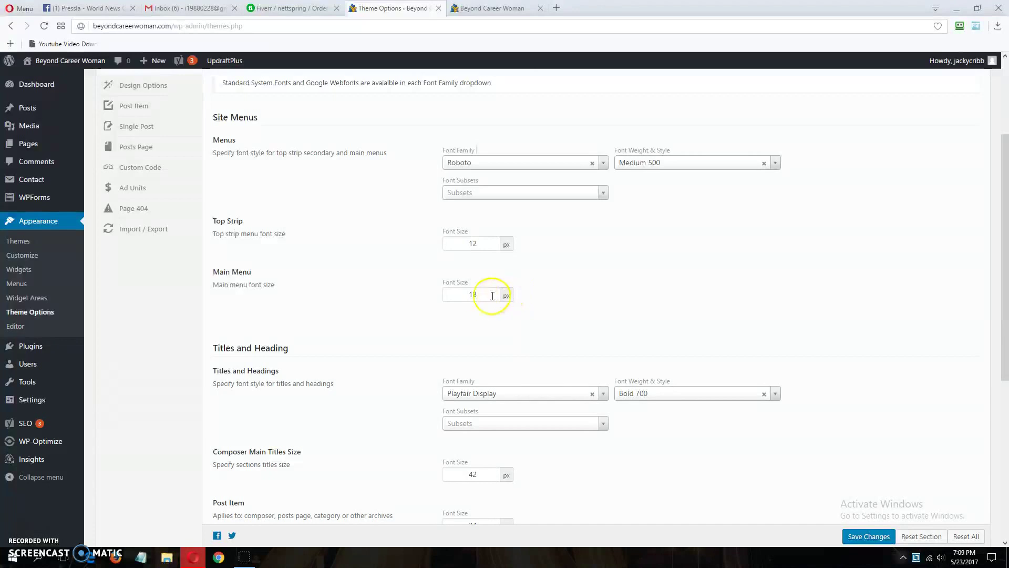
Step: Re-enter the Main Menu font size as 18 px, review the remaining typography settings and save the changes
{"action": "type", "text": "1"}
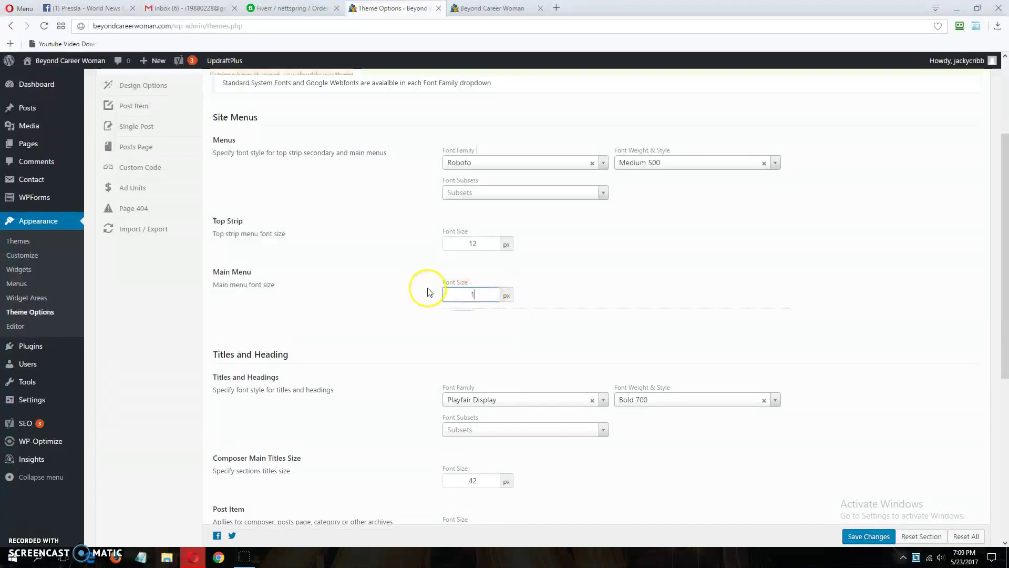
{"action": "type", "text": "618"}
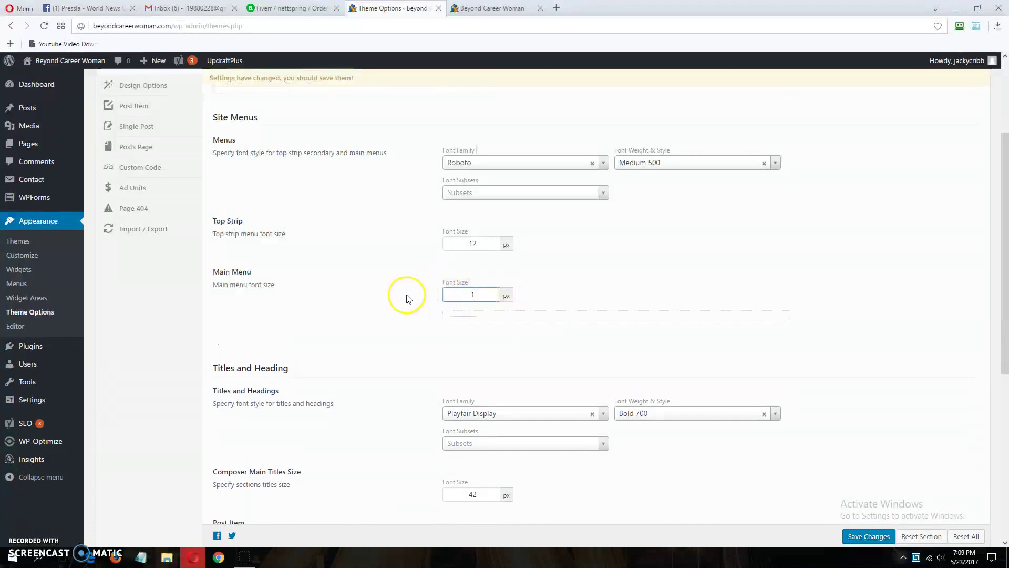
{"action": "left_click", "coordinate": [690, 365]}
{"action": "scroll", "coordinate": [690, 365], "scroll_direction": "down", "scroll_amount": 7}
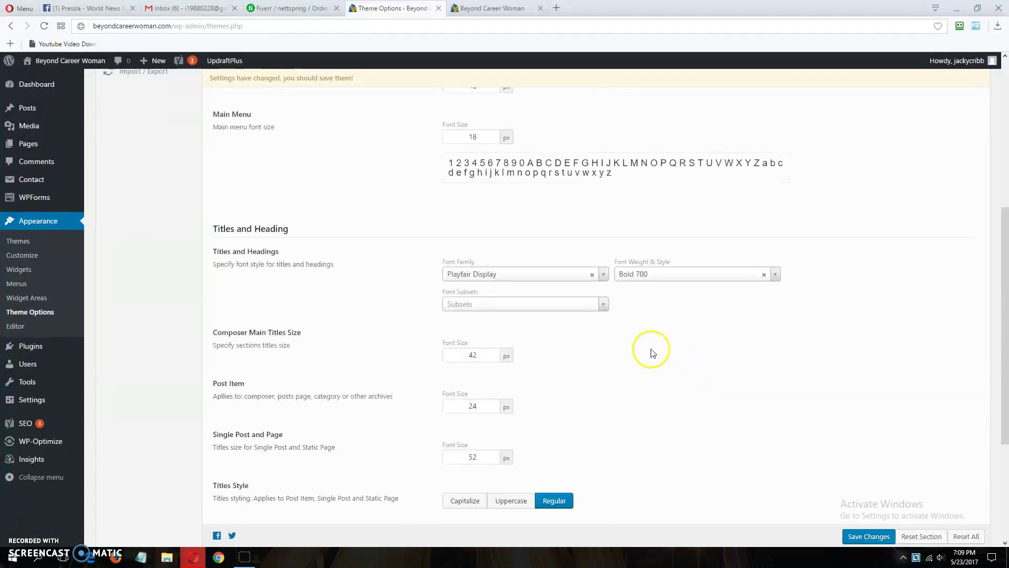
{"action": "scroll", "coordinate": [591, 345], "scroll_direction": "down", "scroll_amount": 1}
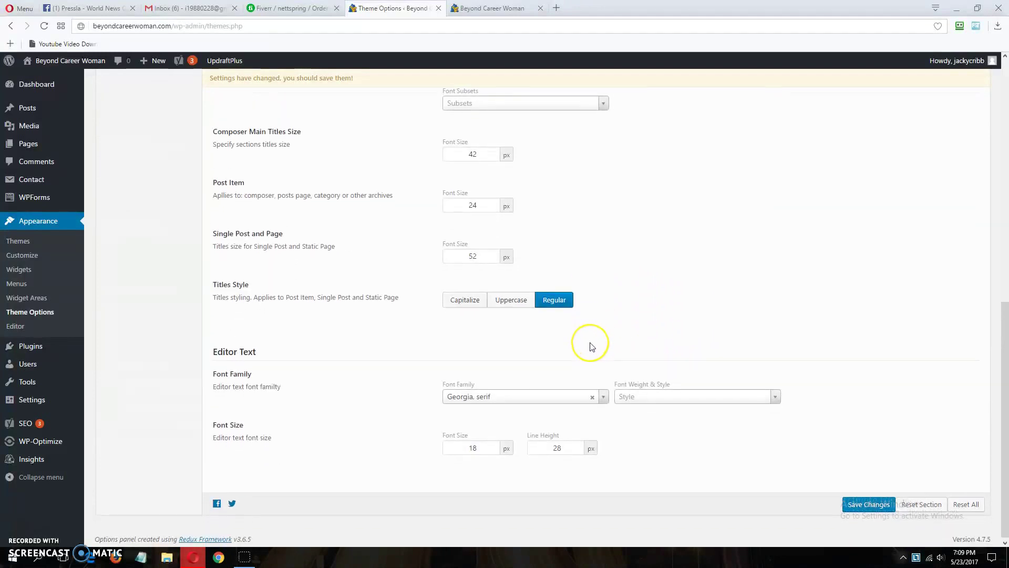
{"action": "left_click", "coordinate": [851, 506]}
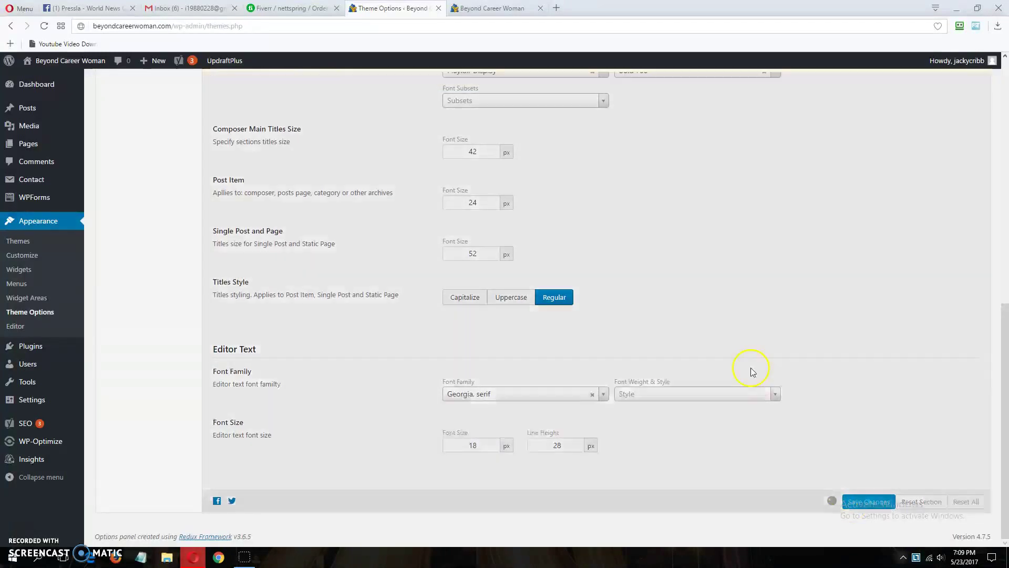
Step: Look at the live homepage and return to the theme options
{"action": "scroll", "coordinate": [750, 366], "scroll_direction": "up", "scroll_amount": 12}
{"action": "left_click", "coordinate": [491, 8]}
{"action": "left_click", "coordinate": [391, 8]}
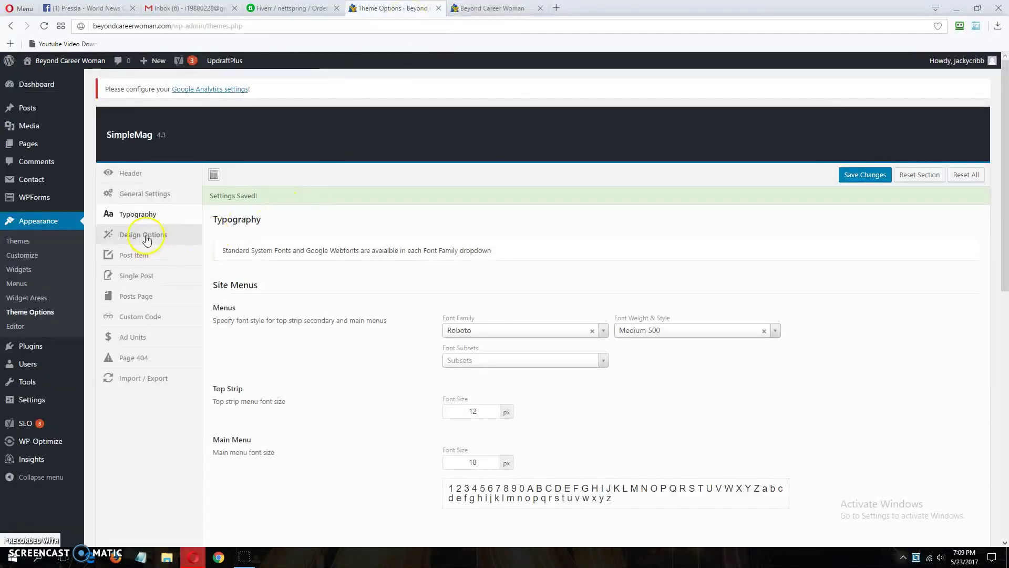
Step: Open the Design Options section and set the Main Color to light green #81d742
{"action": "left_click", "coordinate": [146, 240]}
{"action": "scroll", "coordinate": [430, 315], "scroll_direction": "down", "scroll_amount": 2}
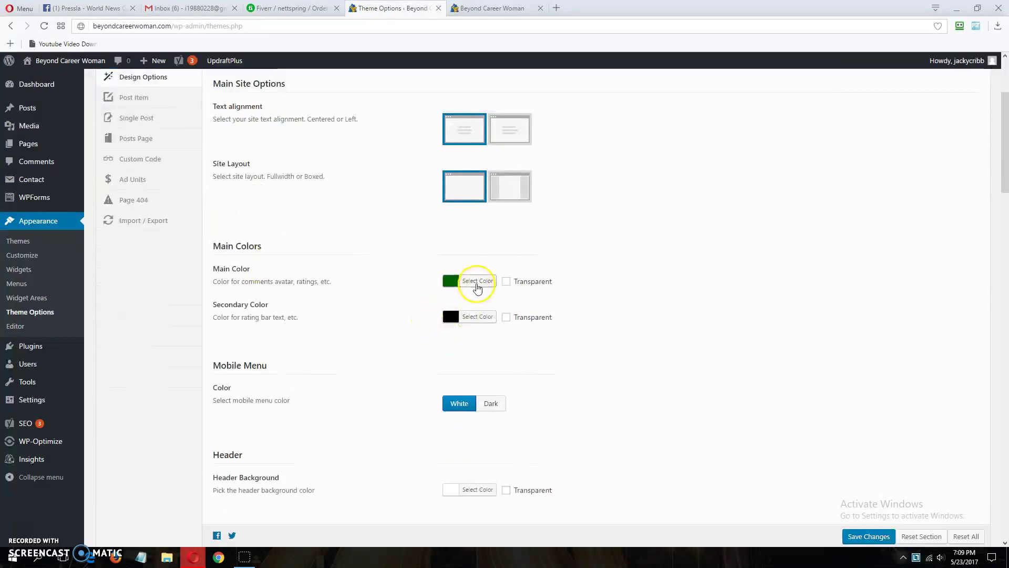
{"action": "left_click", "coordinate": [477, 284]}
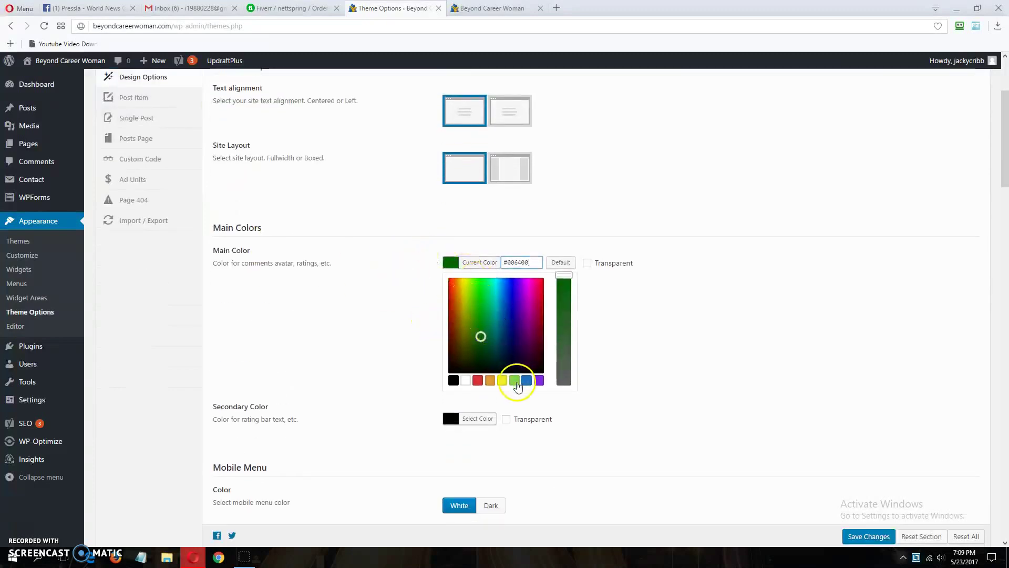
{"action": "left_click", "coordinate": [516, 382]}
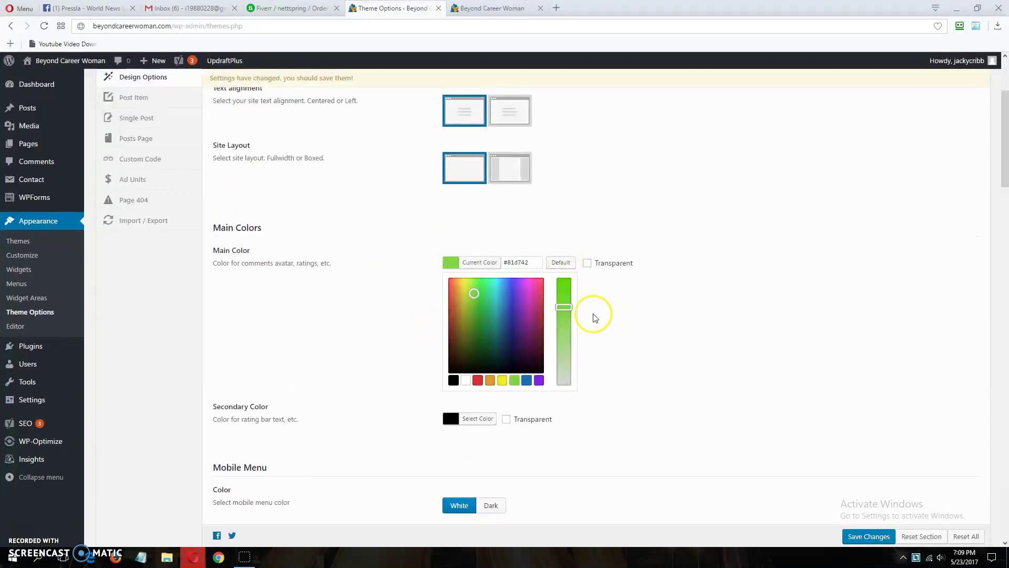
Step: Set the Secondary Color to a dark green shade
{"action": "left_click", "coordinate": [408, 317]}
{"action": "left_click", "coordinate": [451, 297]}
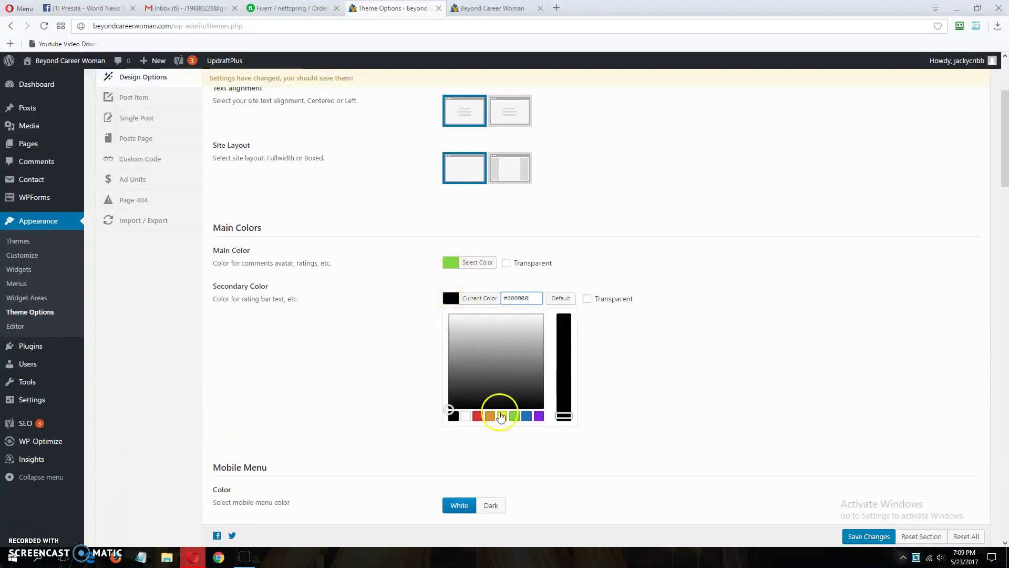
{"action": "left_click", "coordinate": [526, 416]}
{"action": "left_click_drag", "start_coordinate": [481, 358], "coordinate": [489, 378]}
{"action": "left_click", "coordinate": [400, 318]}
{"action": "scroll", "coordinate": [382, 336], "scroll_direction": "up", "scroll_amount": 3}
{"action": "scroll", "coordinate": [381, 337], "scroll_direction": "down", "scroll_amount": 1}
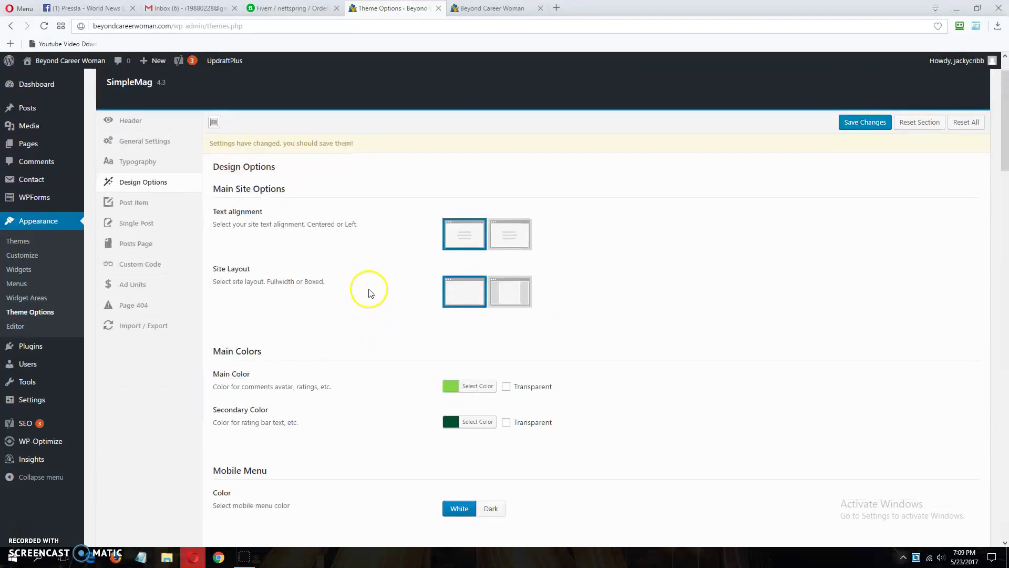
Step: Reload the theme options page to discard the unsaved Main Color and Secondary Color changes
{"action": "right_click", "coordinate": [368, 257]}
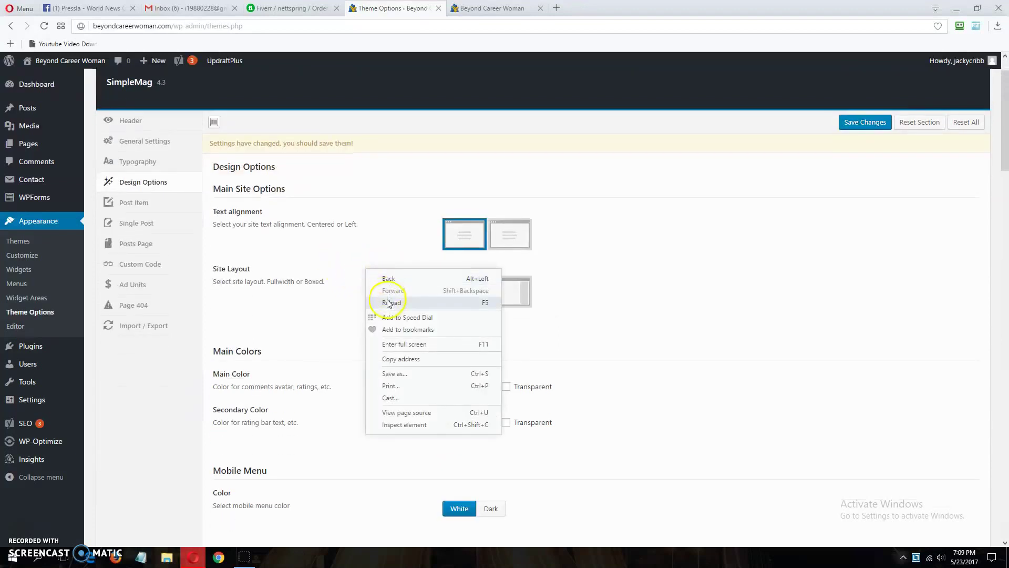
{"action": "left_click", "coordinate": [773, 221]}
{"action": "scroll", "coordinate": [773, 221], "scroll_direction": "down", "scroll_amount": 5}
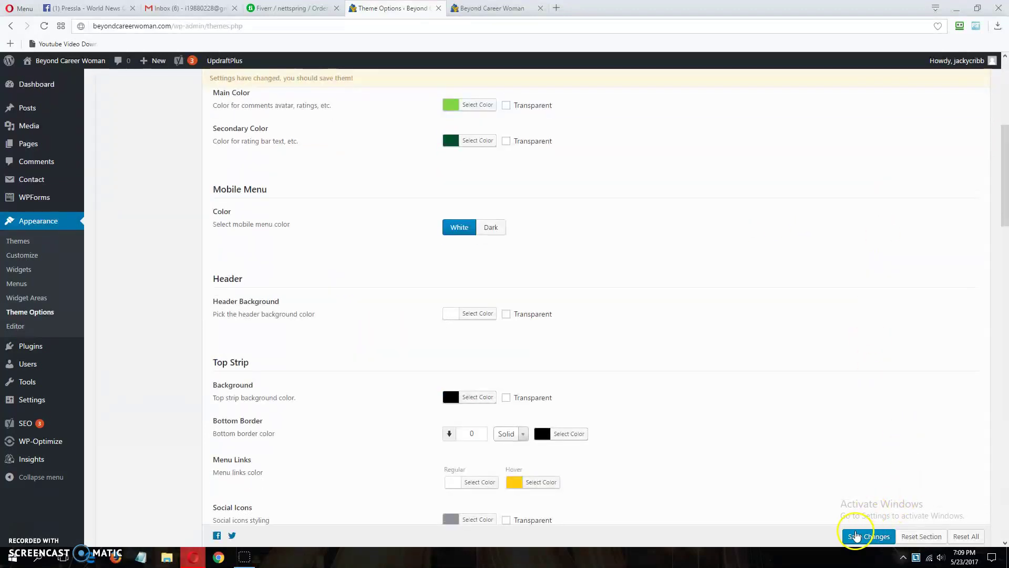
{"action": "key", "text": "F5"}
{"action": "left_click", "coordinate": [588, 301]}
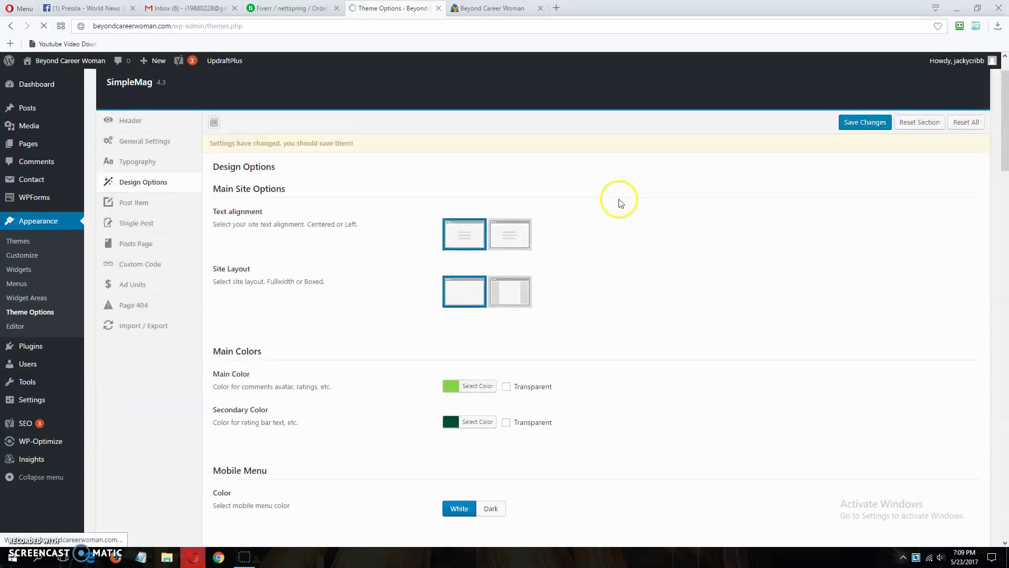
{"action": "scroll", "coordinate": [603, 192], "scroll_direction": "down", "scroll_amount": 1}
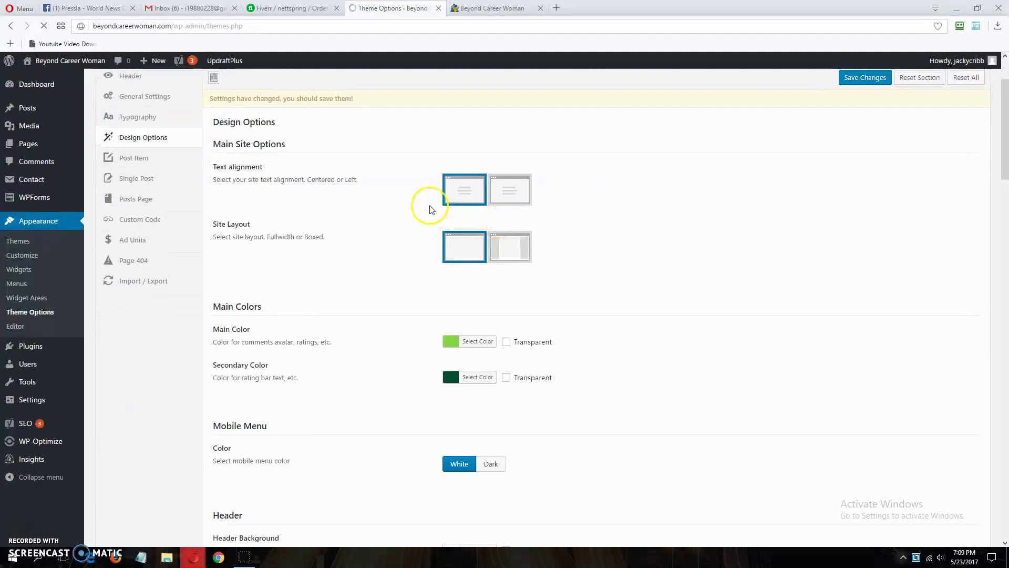
{"action": "scroll", "coordinate": [236, 221], "scroll_direction": "up", "scroll_amount": 1}
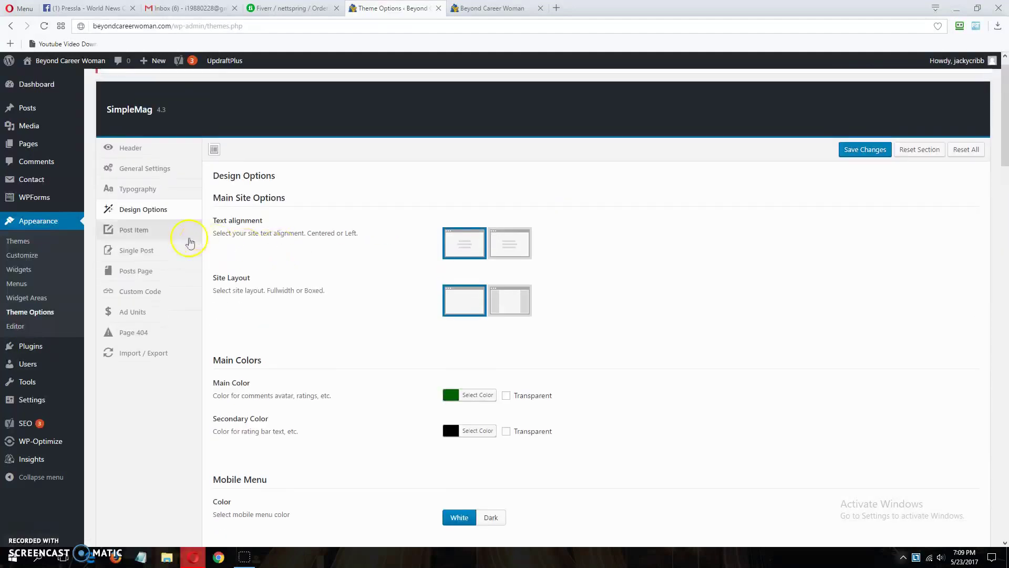
Step: Go through the theme option sections from Post Item to Import / Export and finish in the Header section
{"action": "left_click", "coordinate": [150, 232]}
{"action": "left_click", "coordinate": [156, 255]}
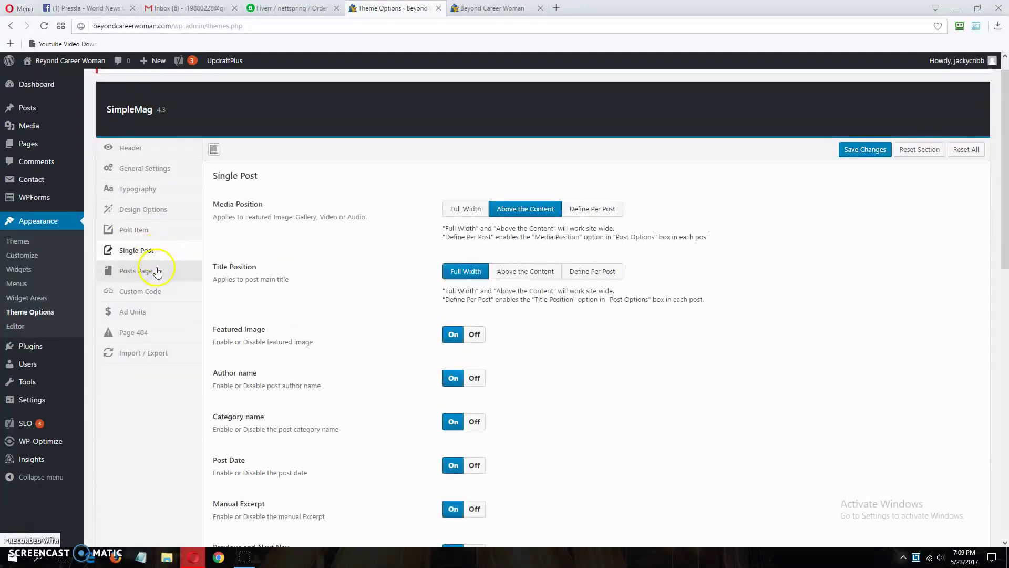
{"action": "left_click", "coordinate": [152, 270]}
{"action": "left_click", "coordinate": [148, 316]}
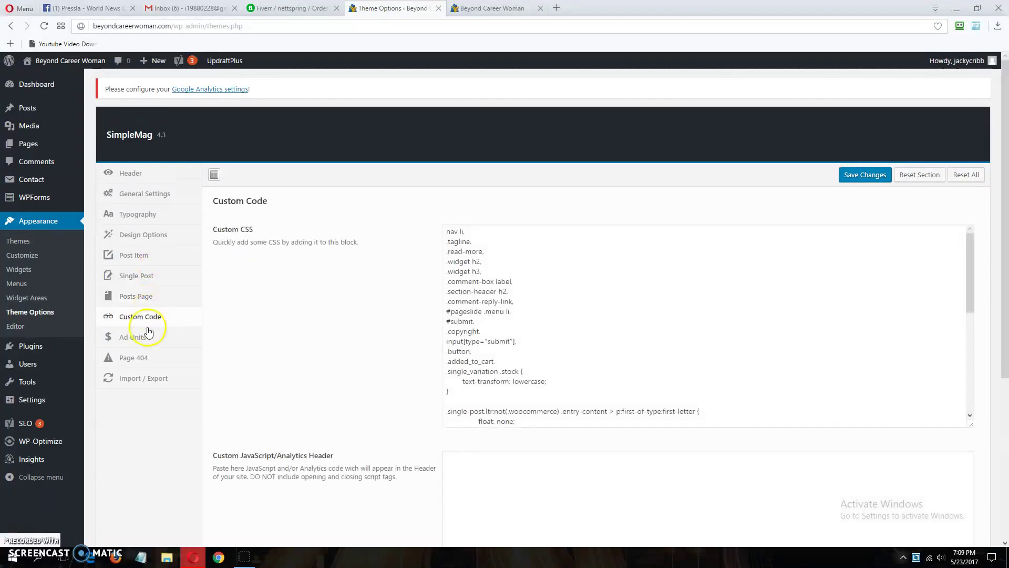
{"action": "left_click", "coordinate": [146, 338]}
{"action": "left_click", "coordinate": [150, 358]}
{"action": "left_click", "coordinate": [156, 378]}
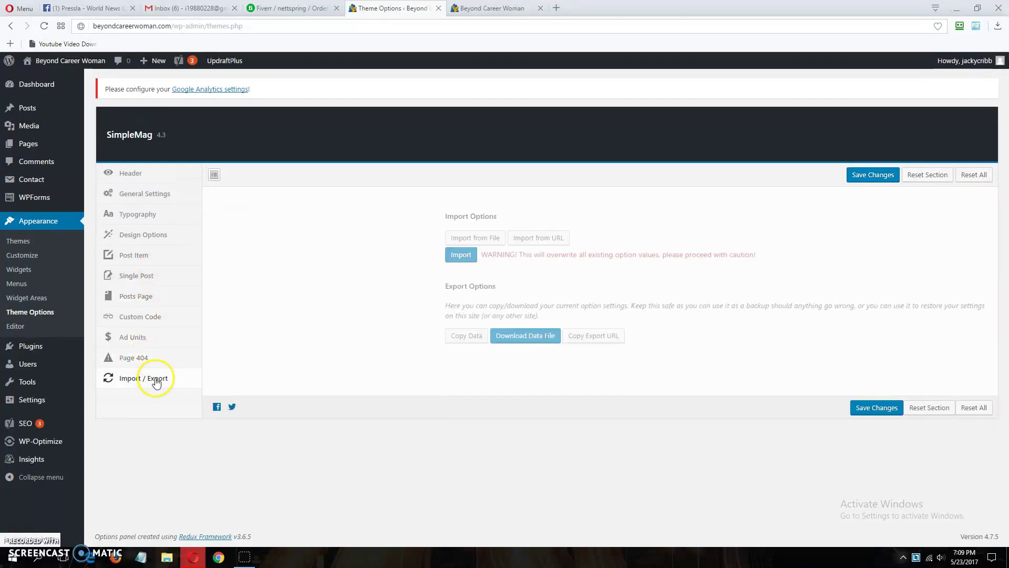
{"action": "left_click", "coordinate": [147, 173]}
{"action": "scroll", "coordinate": [141, 303], "scroll_direction": "down", "scroll_amount": 4}
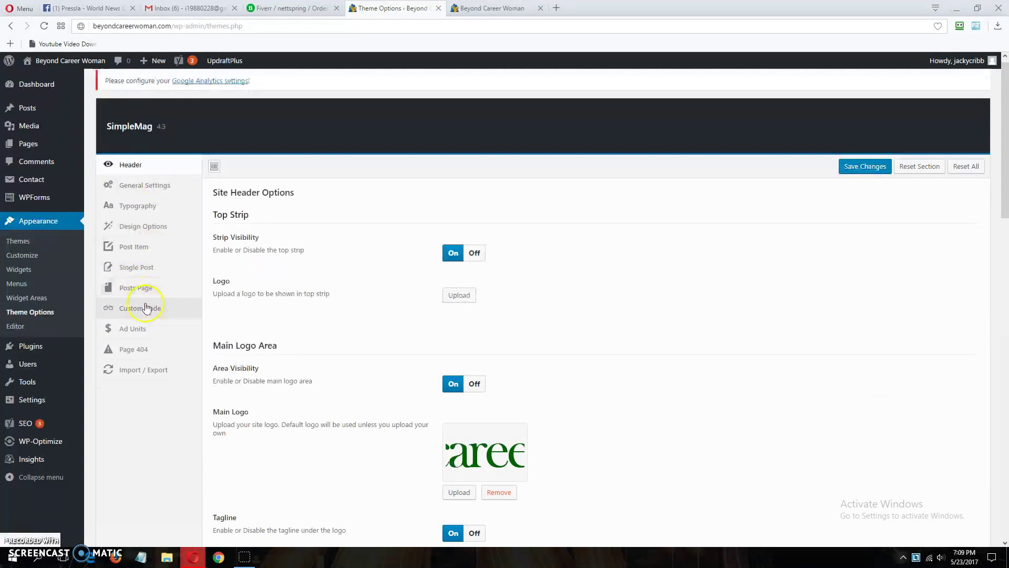
Step: Open the installed plugins list and review the active and inactive plugins
{"action": "left_click", "coordinate": [36, 351]}
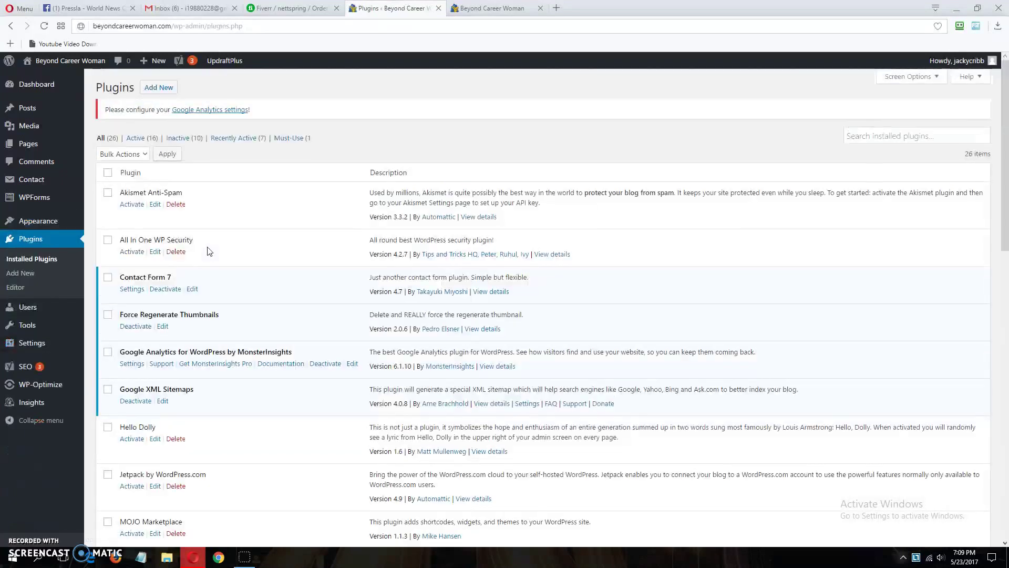
{"action": "scroll", "coordinate": [244, 233], "scroll_direction": "down", "scroll_amount": 2}
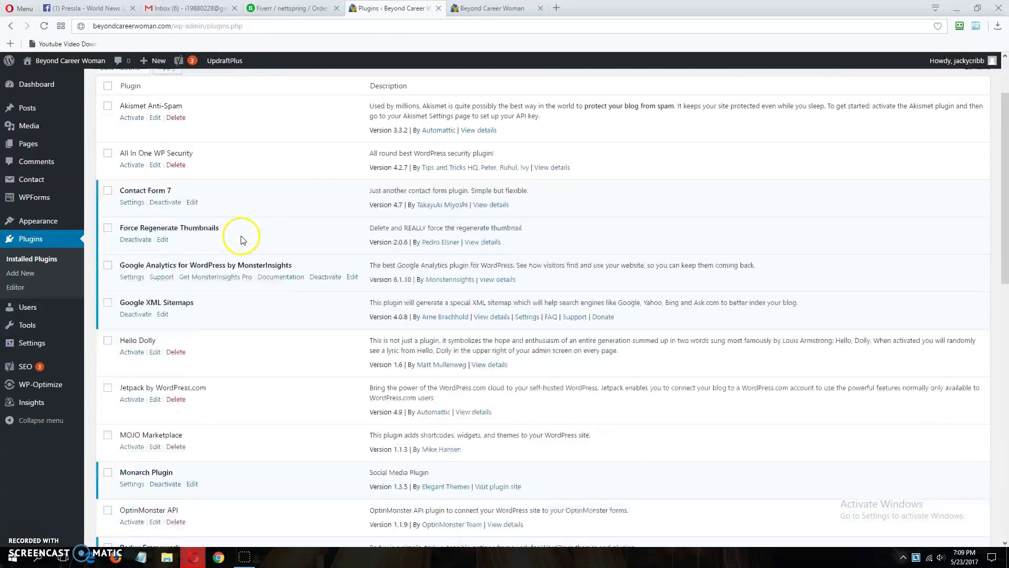
{"action": "scroll", "coordinate": [242, 239], "scroll_direction": "down", "scroll_amount": 1}
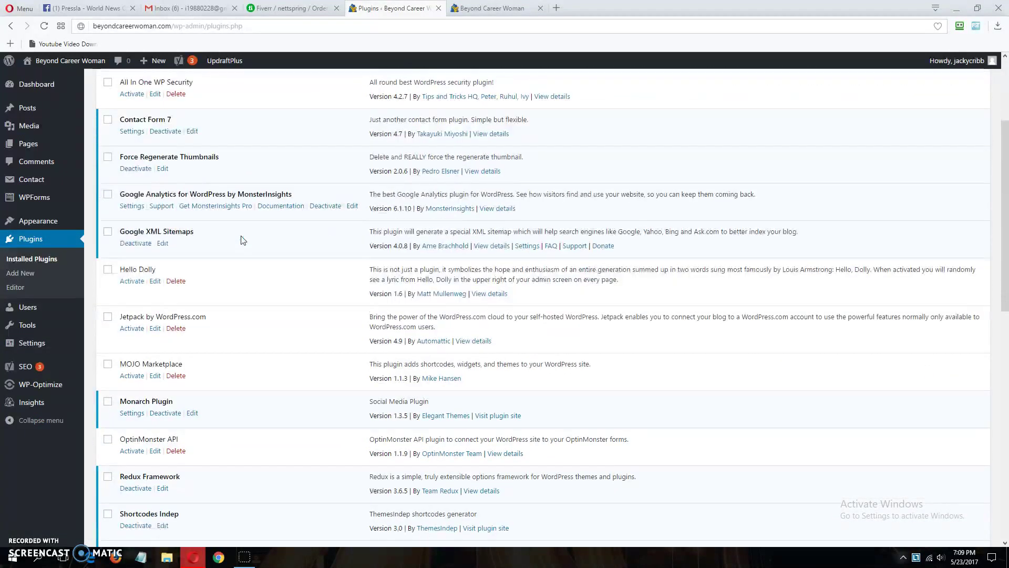
{"action": "scroll", "coordinate": [243, 240], "scroll_direction": "down", "scroll_amount": 5}
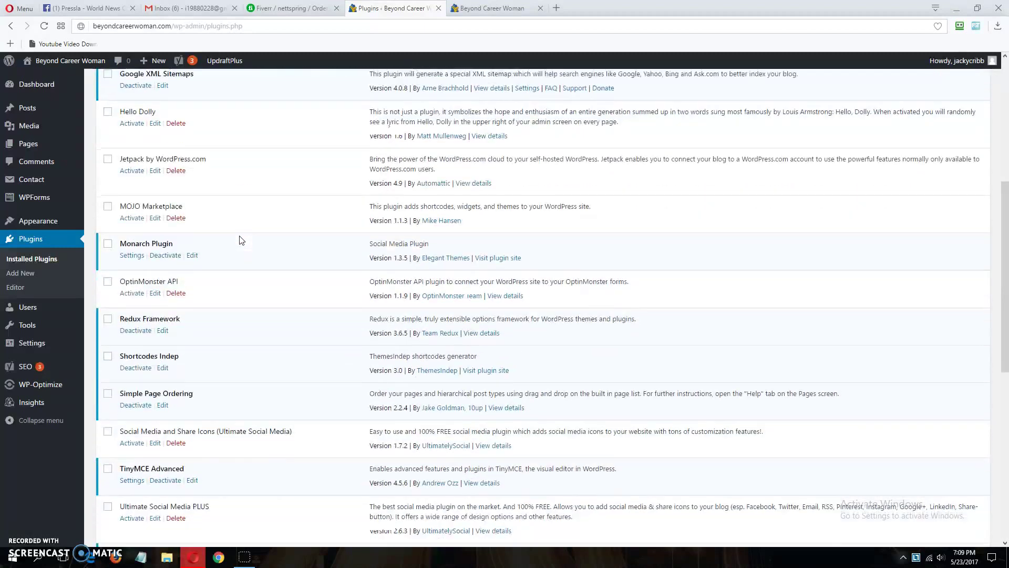
{"action": "scroll", "coordinate": [240, 240], "scroll_direction": "down", "scroll_amount": 1}
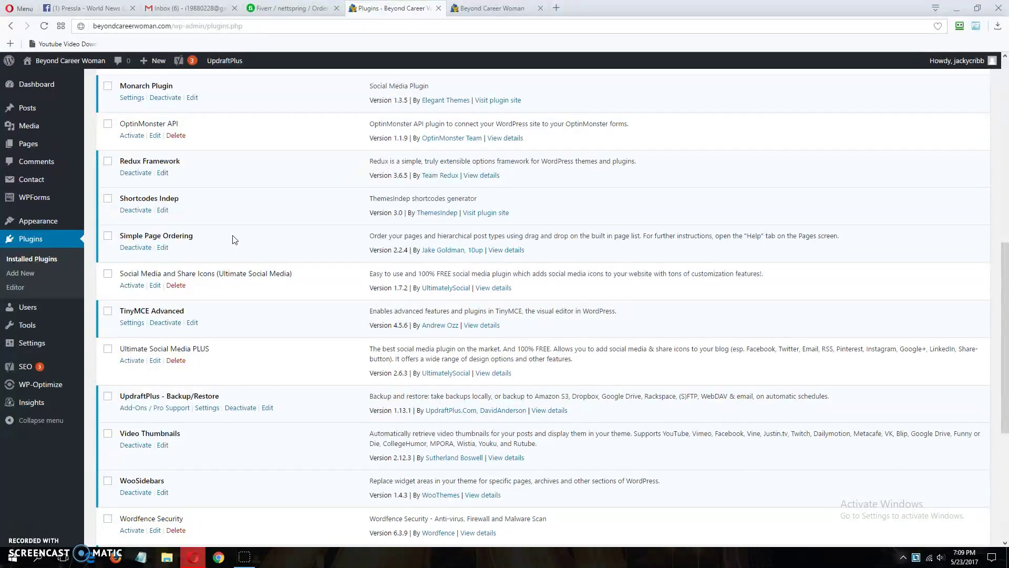
Step: Delete the inactive Social Media and Share Icons (Ultimate Social Media) plugin and confirm the deletion
{"action": "left_click", "coordinate": [176, 285]}
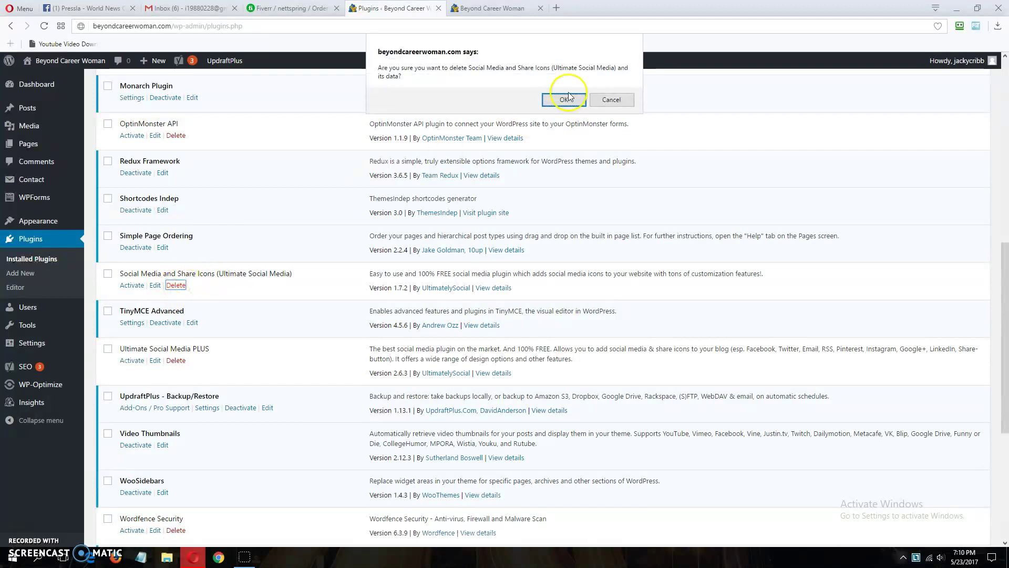
{"action": "left_click", "coordinate": [561, 106]}
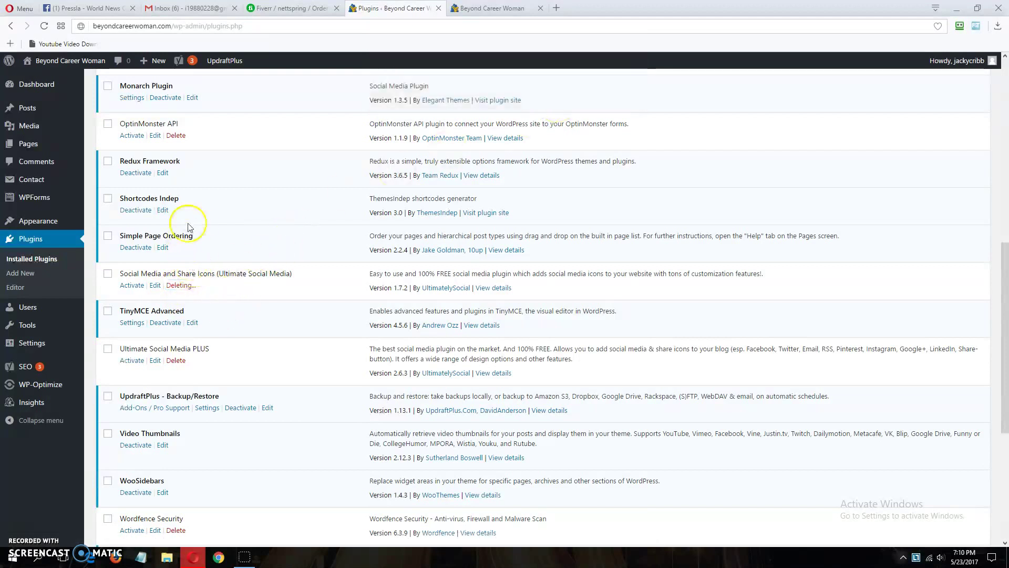
{"action": "scroll", "coordinate": [194, 220], "scroll_direction": "up", "scroll_amount": 4}
{"action": "scroll", "coordinate": [196, 226], "scroll_direction": "down", "scroll_amount": 9}
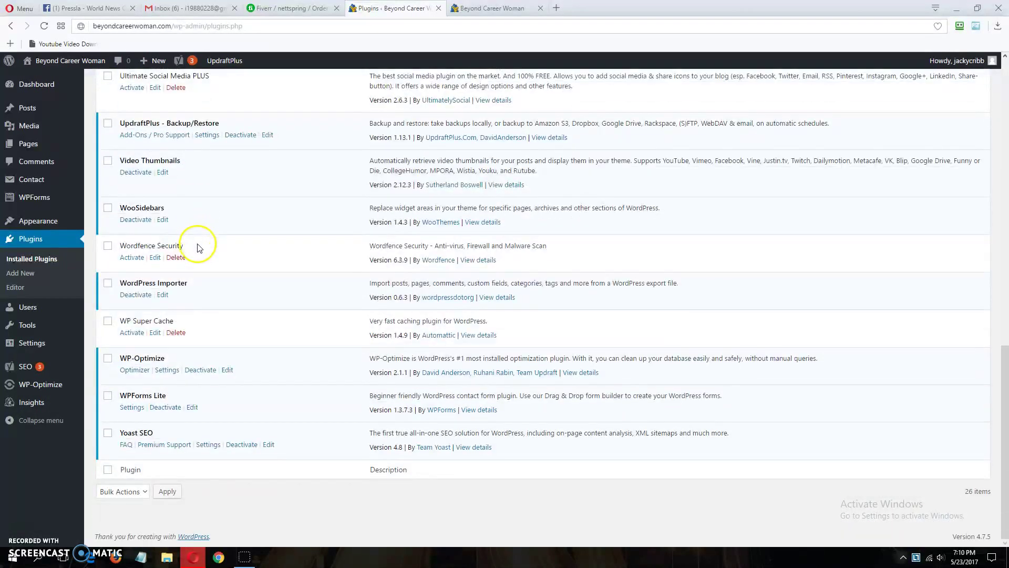
Step: Delete the inactive Ultimate Social Media PLUS plugin, confirm it, and review the rest of the plugins list
{"action": "scroll", "coordinate": [198, 247], "scroll_direction": "up", "scroll_amount": 3}
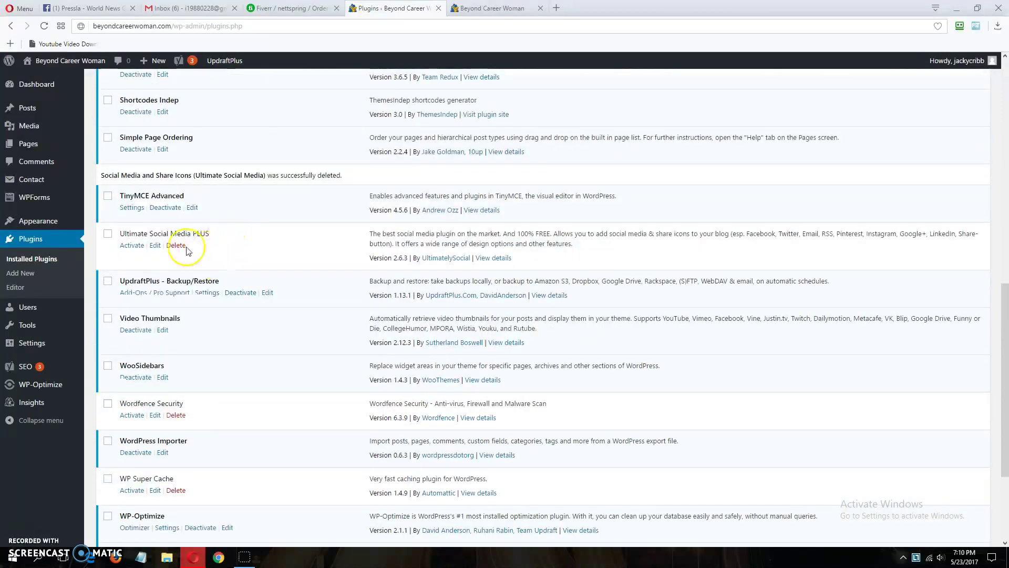
{"action": "left_click", "coordinate": [177, 246]}
{"action": "left_click", "coordinate": [624, 106]}
{"action": "scroll", "coordinate": [232, 295], "scroll_direction": "down", "scroll_amount": 2}
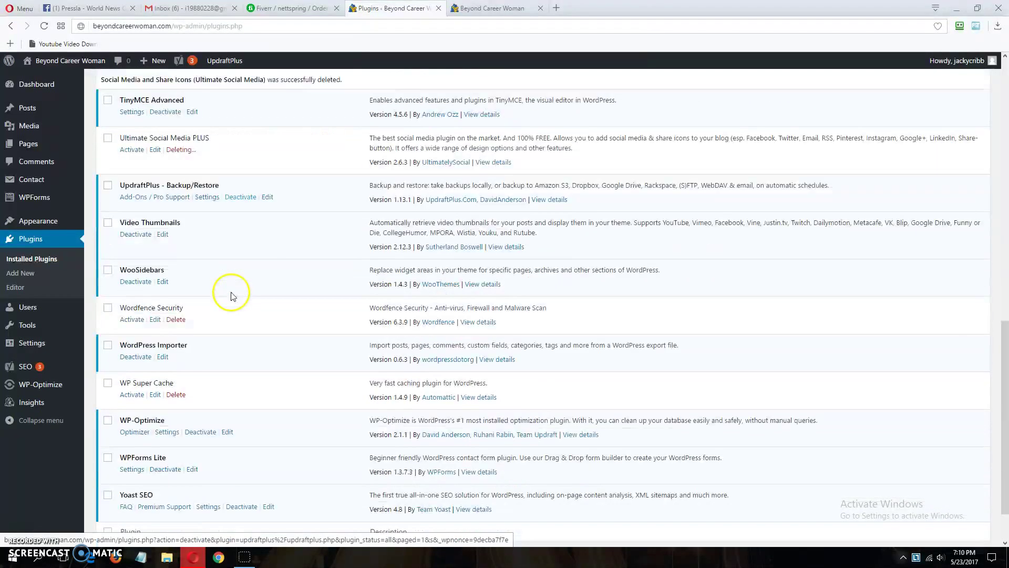
{"action": "scroll", "coordinate": [232, 296], "scroll_direction": "down", "scroll_amount": 1}
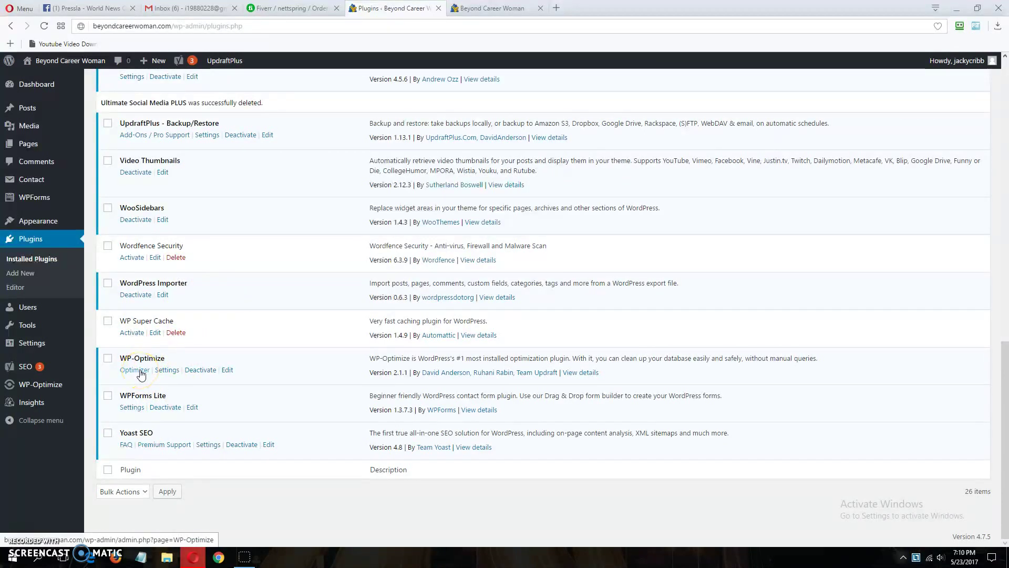
Step: Open WP-Optimize and run every optimization individually, from Optimize database tables to Clean orphaned relationship data
{"action": "left_click", "coordinate": [29, 384]}
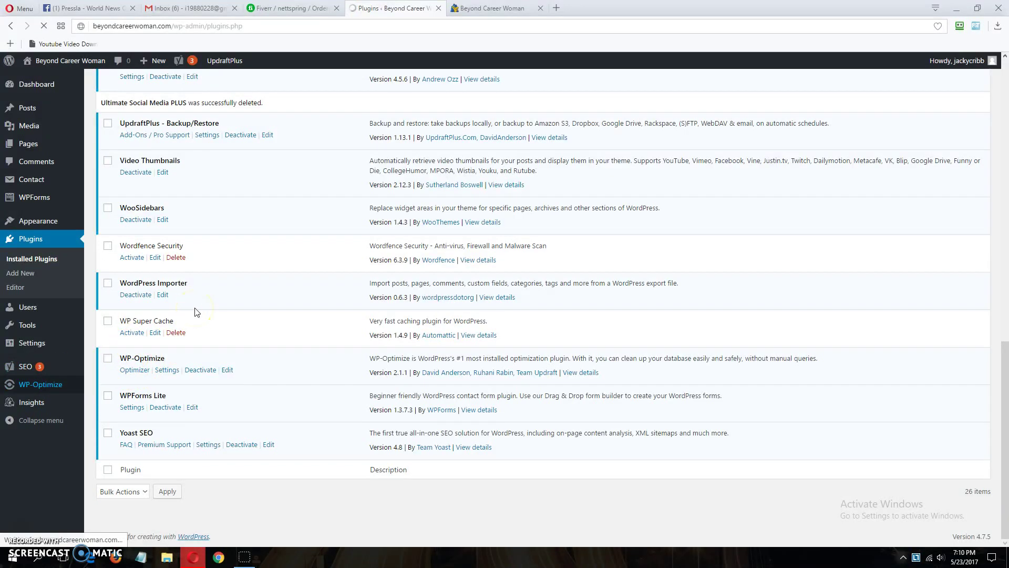
{"action": "scroll", "coordinate": [269, 227], "scroll_direction": "down", "scroll_amount": 4}
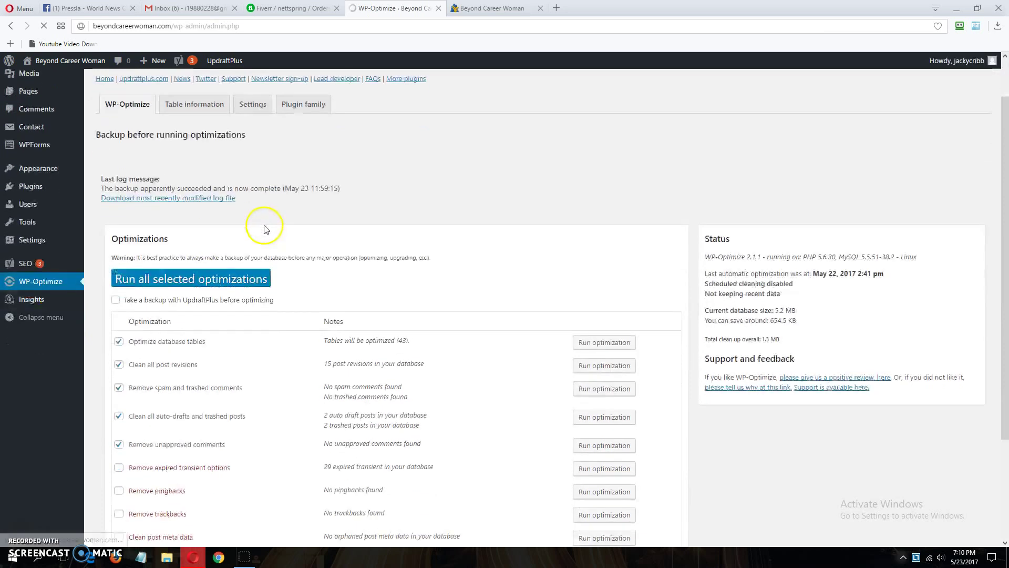
{"action": "left_click", "coordinate": [598, 203]}
{"action": "left_click", "coordinate": [599, 223]}
{"action": "left_click", "coordinate": [599, 246]}
{"action": "left_click", "coordinate": [588, 278]}
{"action": "left_click", "coordinate": [590, 302]}
{"action": "left_click", "coordinate": [592, 326]}
{"action": "left_click", "coordinate": [594, 372]}
{"action": "left_click", "coordinate": [594, 395]}
{"action": "left_click", "coordinate": [594, 418]}
{"action": "left_click", "coordinate": [594, 441]}
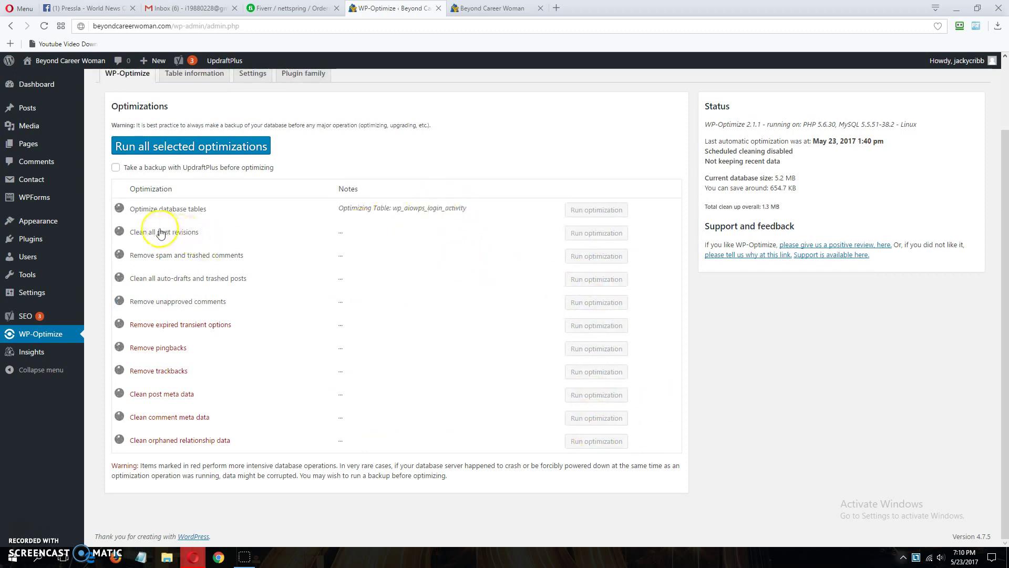
Step: Review the WP-Optimize entries one by one, from Optimize database tables to Remove expired transient options
{"action": "left_click_drag", "start_coordinate": [132, 210], "coordinate": [213, 208]}
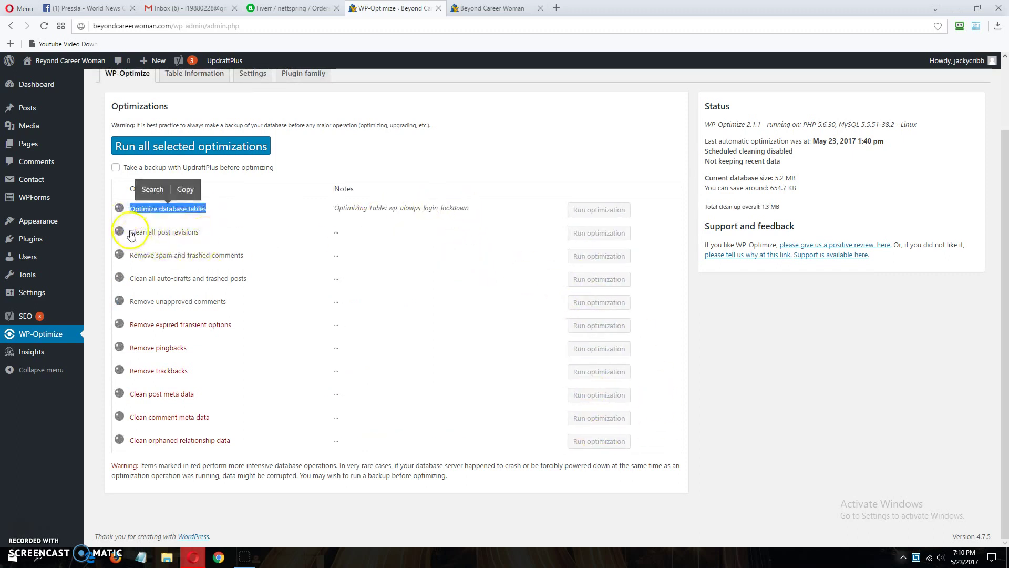
{"action": "left_click_drag", "start_coordinate": [131, 233], "coordinate": [205, 233]}
{"action": "left_click_drag", "start_coordinate": [131, 256], "coordinate": [248, 268]}
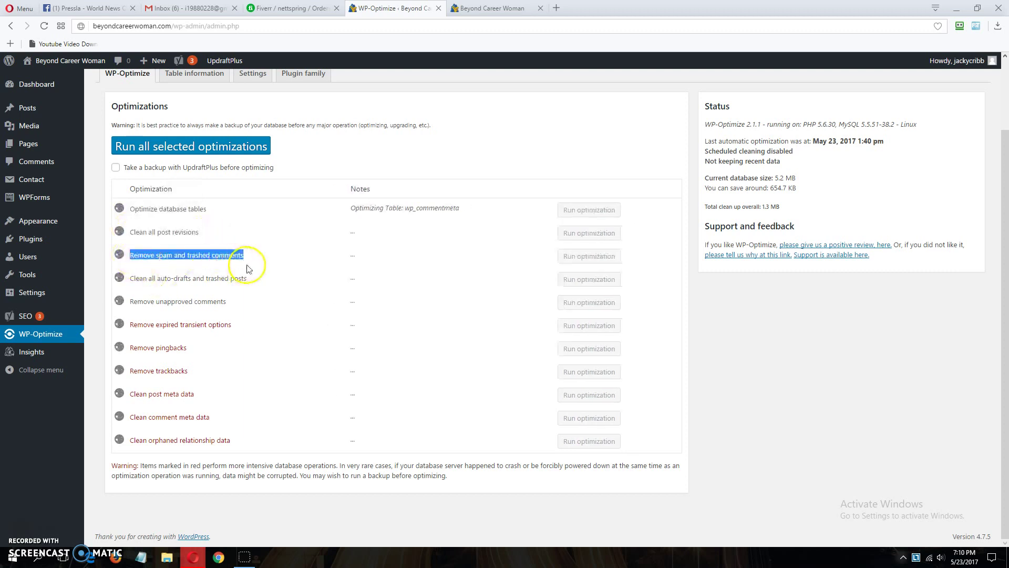
{"action": "left_click_drag", "start_coordinate": [132, 279], "coordinate": [247, 281]}
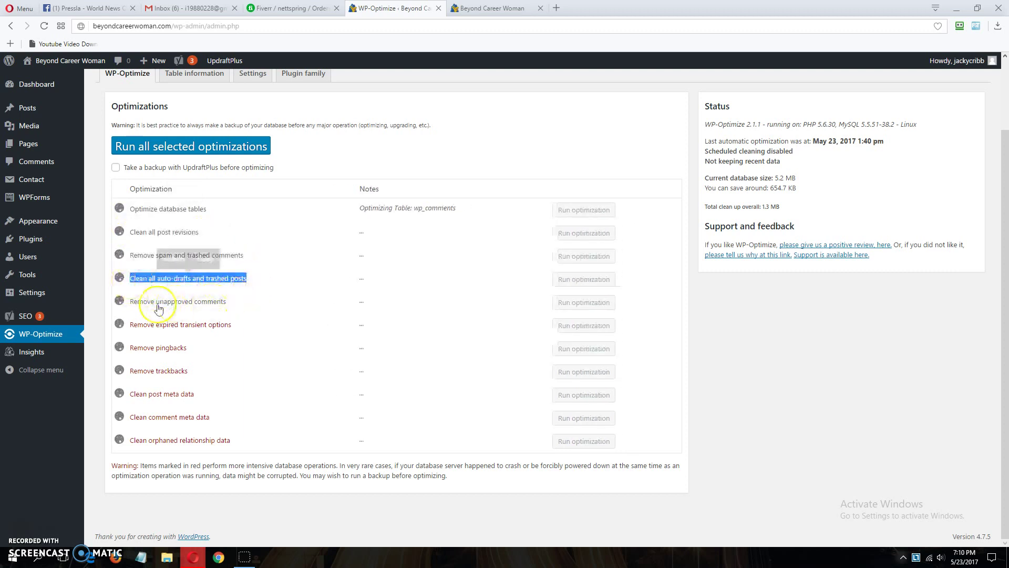
{"action": "left_click_drag", "start_coordinate": [130, 303], "coordinate": [226, 302]}
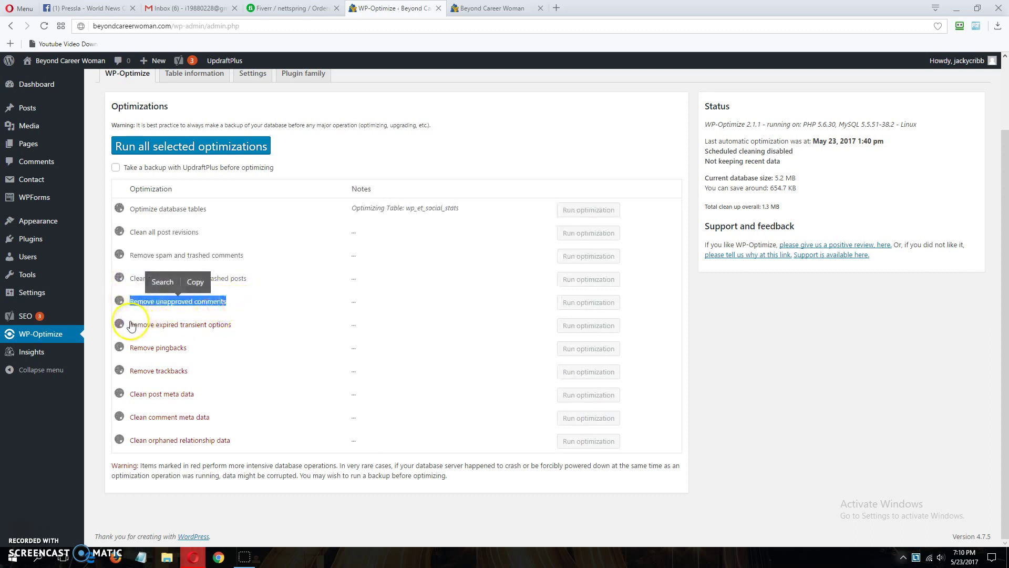
{"action": "left_click_drag", "start_coordinate": [132, 326], "coordinate": [232, 324]}
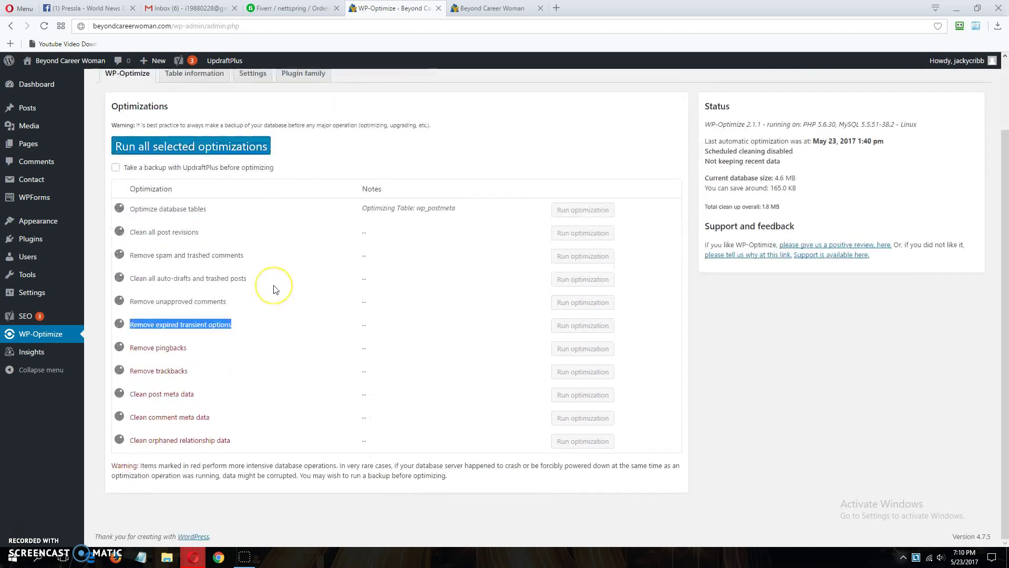
Step: Open the General Settings and review the site title, tagline, admin email address, and date and time formats
{"action": "mouse_move", "coordinate": [39, 300]}
{"action": "left_click", "coordinate": [33, 296]}
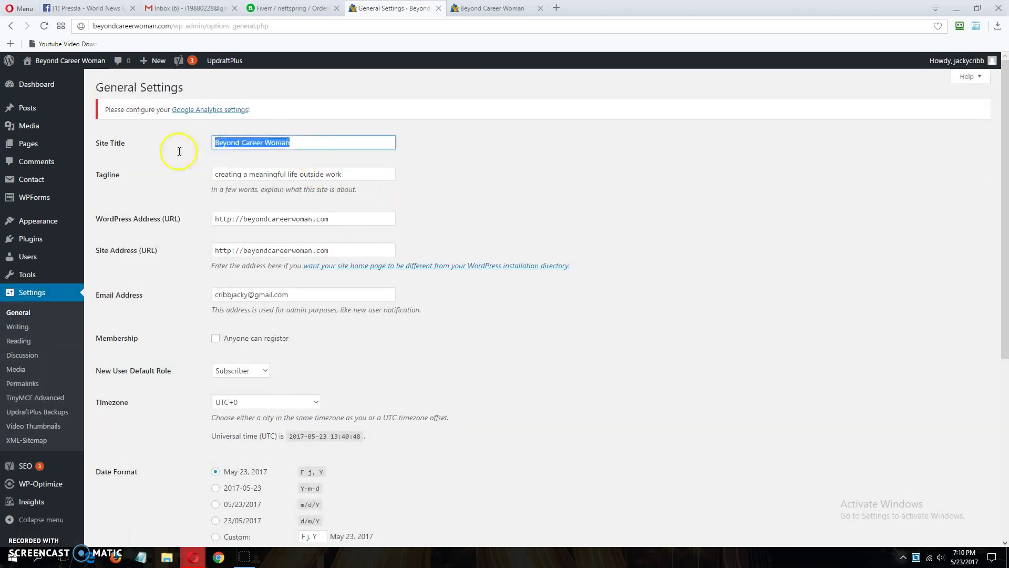
{"action": "left_click_drag", "start_coordinate": [360, 173], "coordinate": [292, 174]}
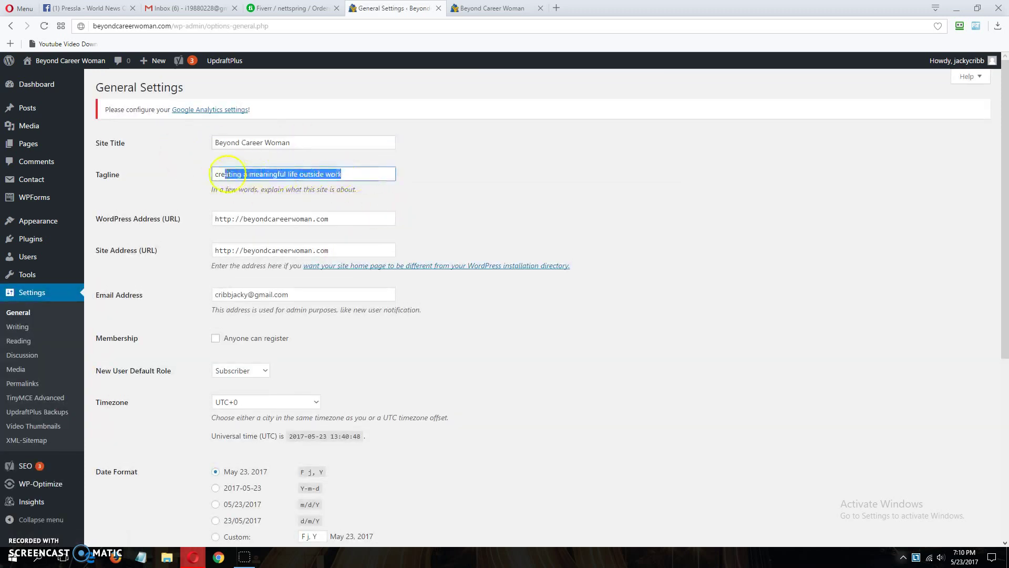
{"action": "left_click", "coordinate": [491, 8]}
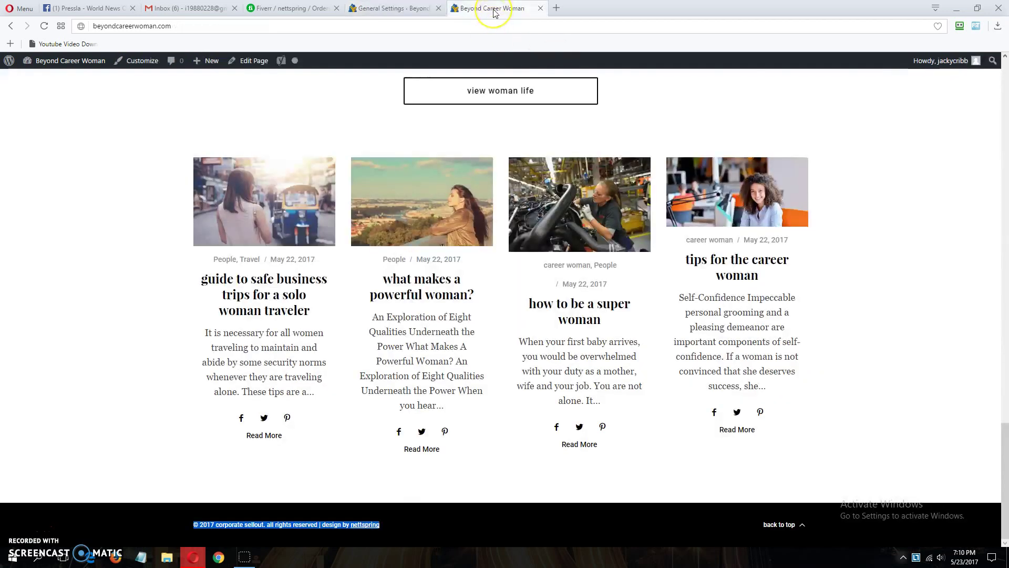
{"action": "left_click", "coordinate": [394, 8]}
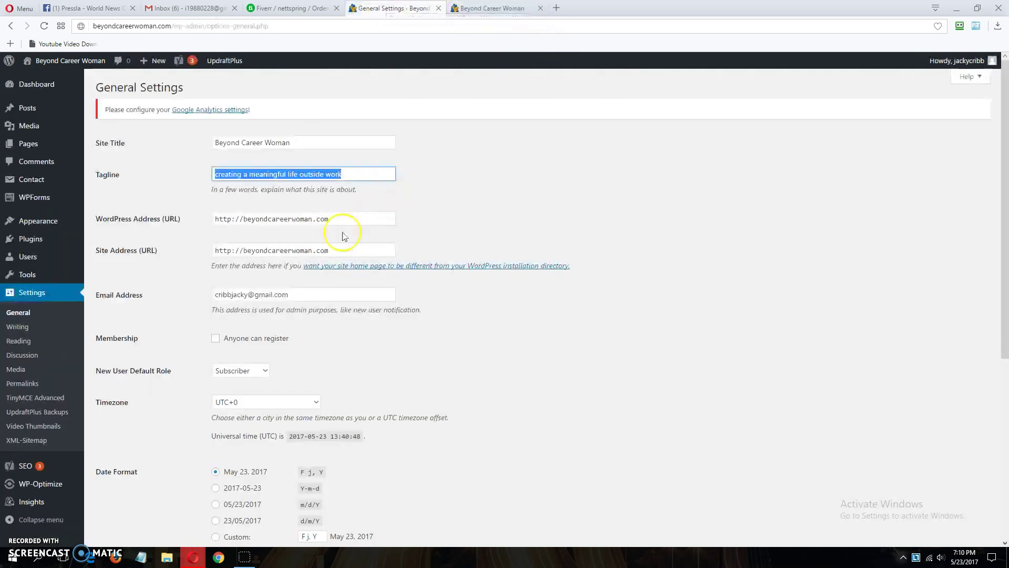
{"action": "scroll", "coordinate": [270, 309], "scroll_direction": "down", "scroll_amount": 2}
{"action": "triple_click", "coordinate": [314, 194]}
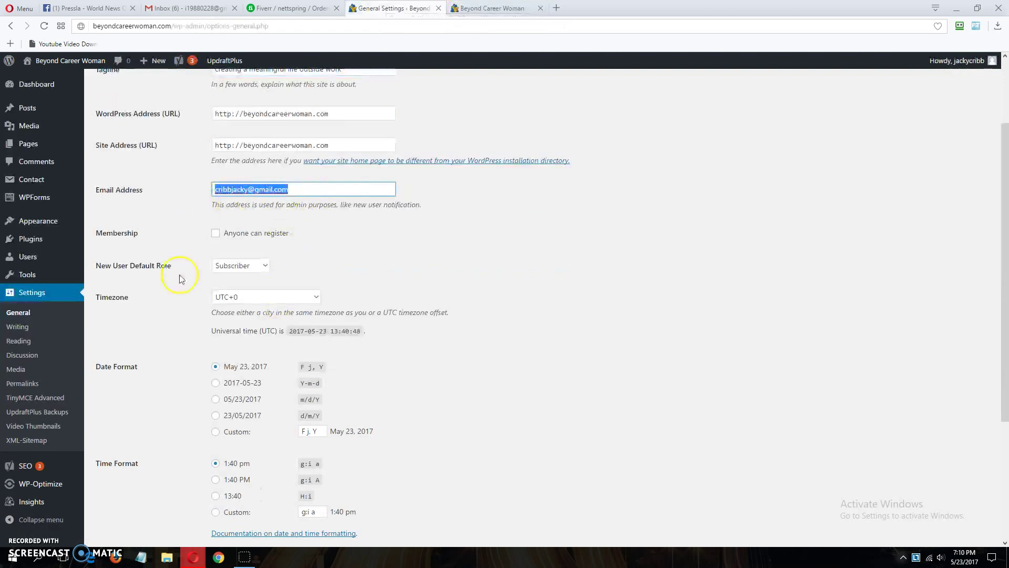
{"action": "scroll", "coordinate": [152, 276], "scroll_direction": "down", "scroll_amount": 2}
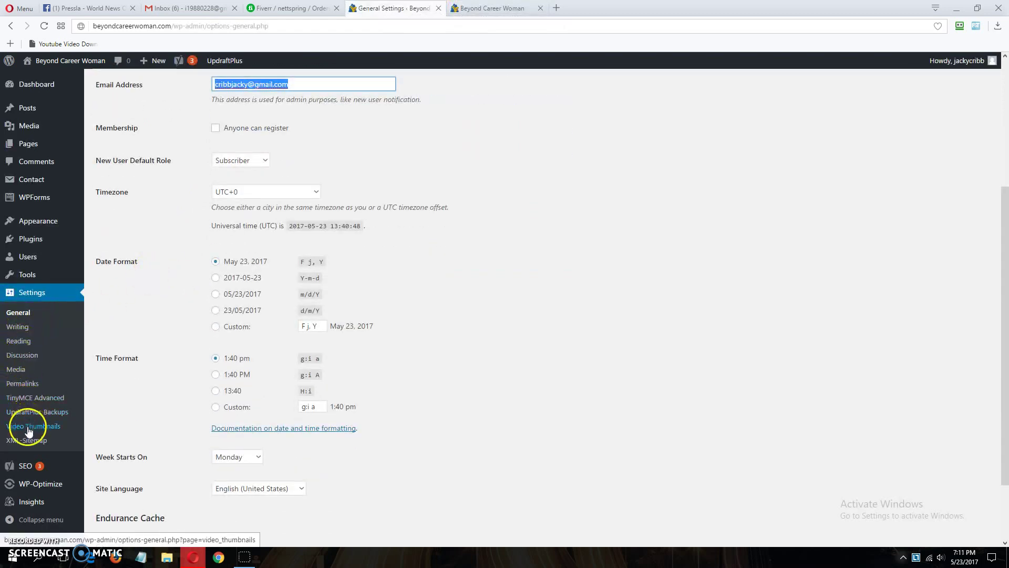
Step: Open the UpdraftPlus Backups settings and dismiss the UpdraftPlus Blog news notice
{"action": "left_click", "coordinate": [37, 412]}
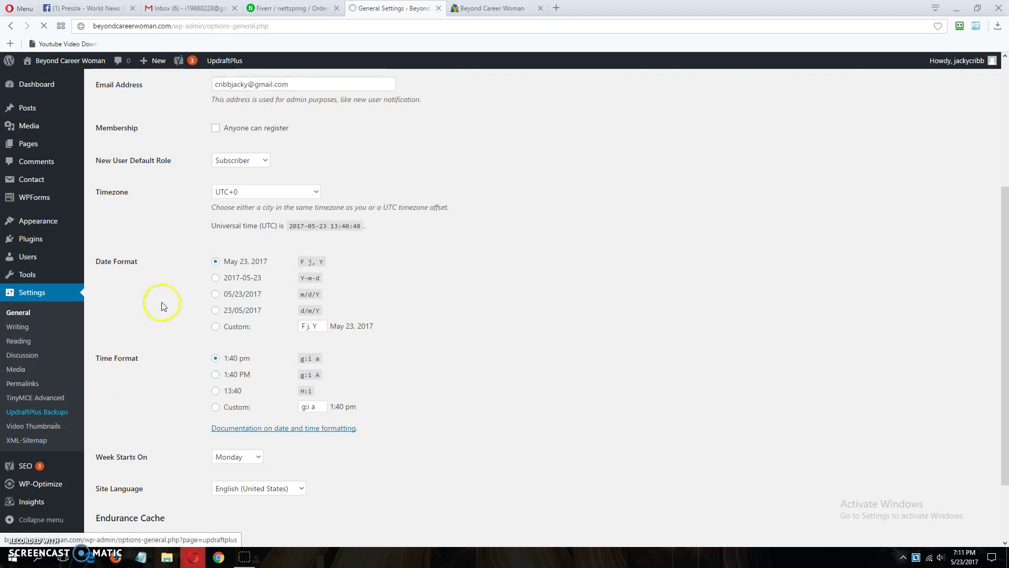
{"action": "scroll", "coordinate": [165, 311], "scroll_direction": "up", "scroll_amount": 4}
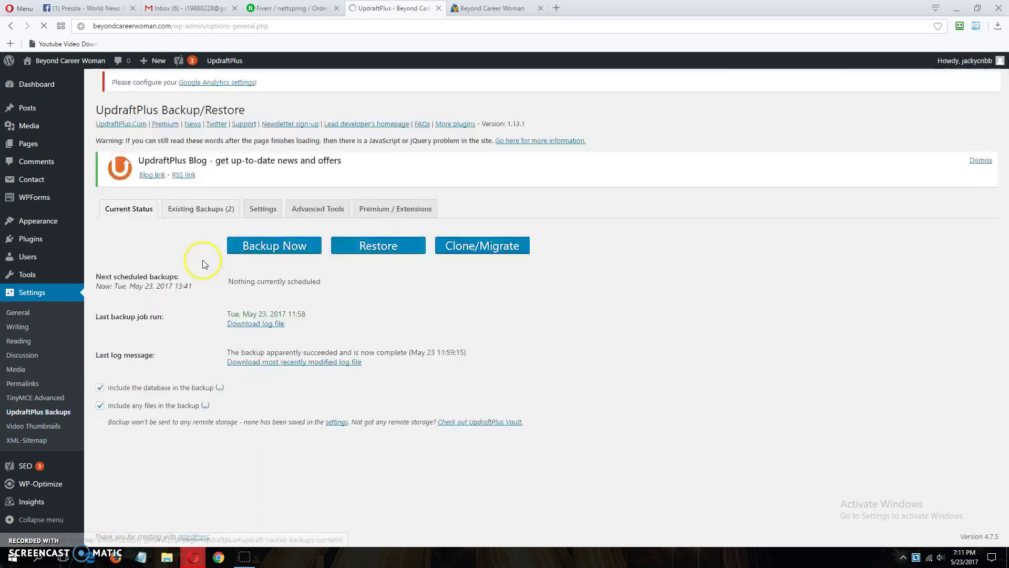
{"action": "left_click", "coordinate": [990, 137]}
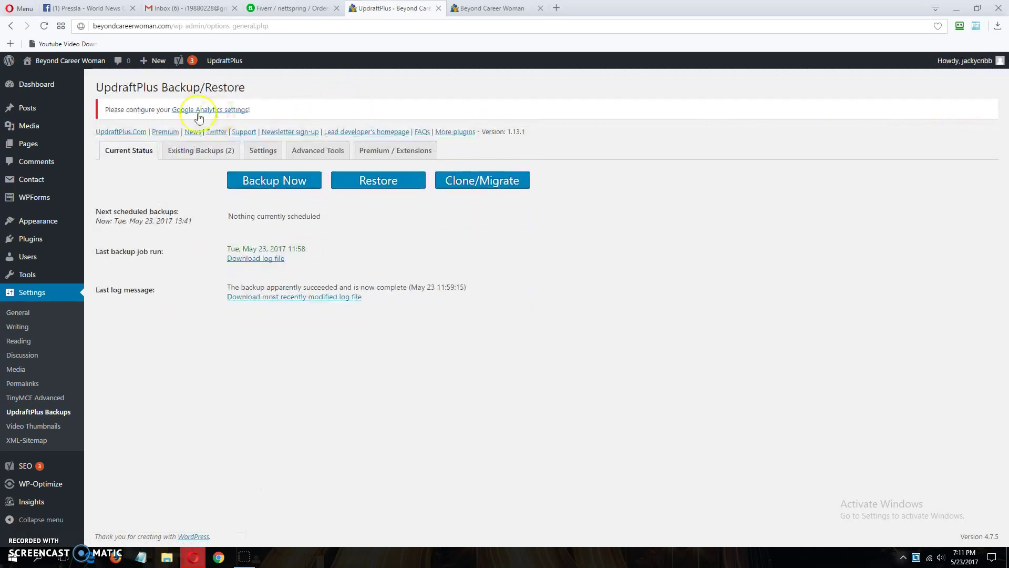
{"action": "left_click_drag", "start_coordinate": [103, 86], "coordinate": [259, 94]}
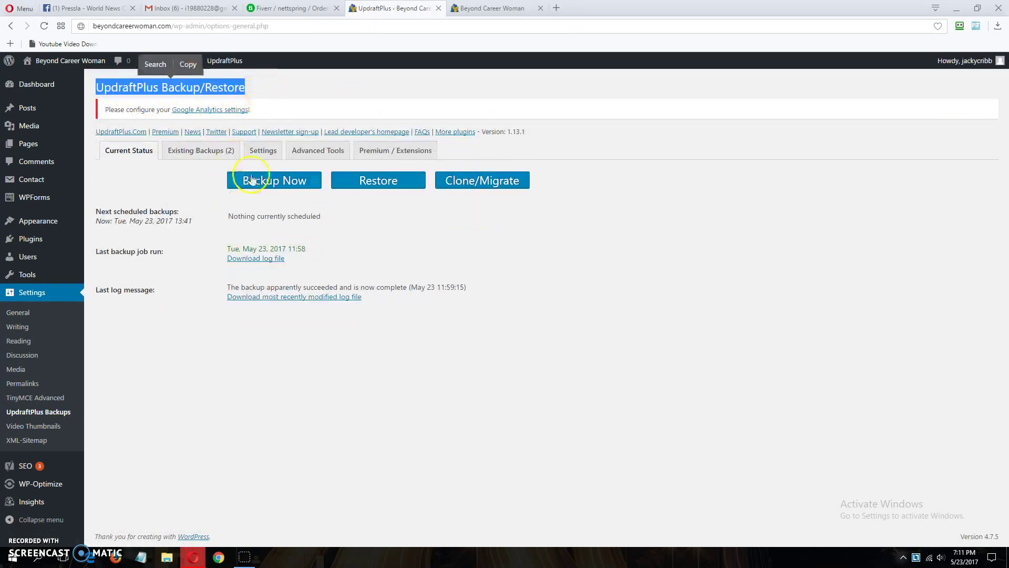
Step: Look through UpdraftPlus's Existing Backups, Settings, Advanced Tools and Premium / Extensions sections, and return to Current Status
{"action": "left_click", "coordinate": [184, 151]}
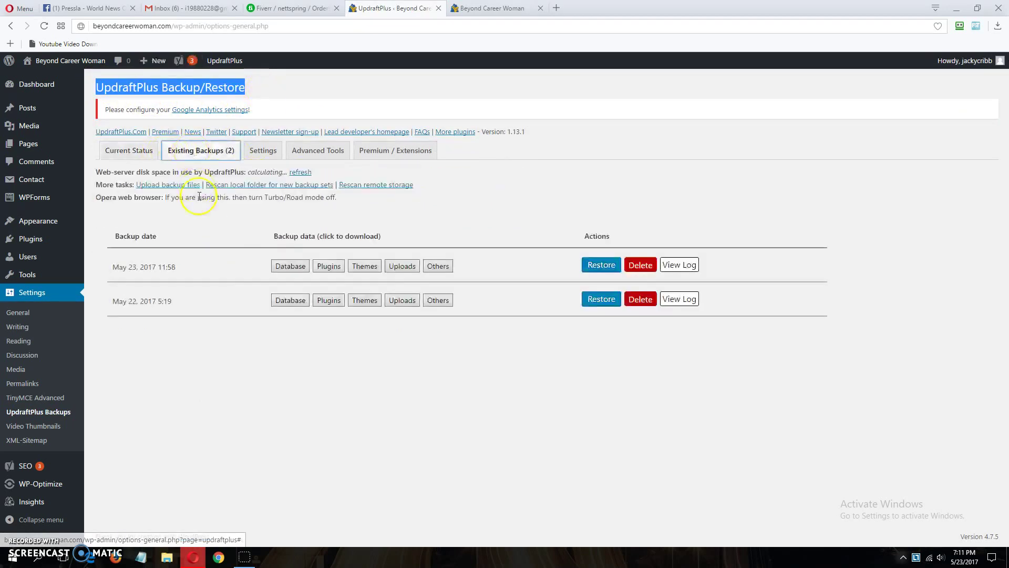
{"action": "left_click", "coordinate": [263, 151]}
{"action": "left_click", "coordinate": [313, 152]}
{"action": "left_click", "coordinate": [372, 153]}
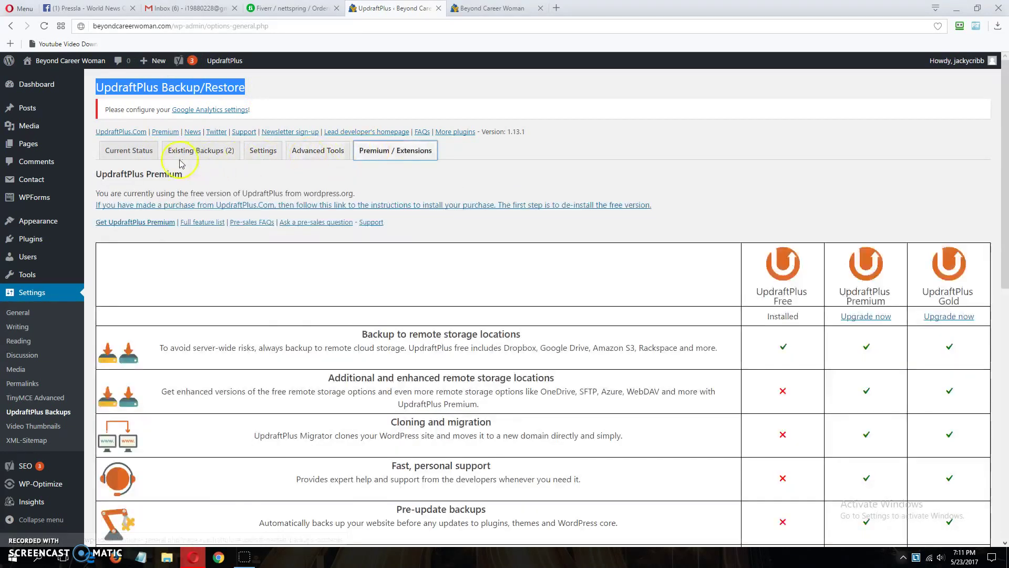
{"action": "left_click", "coordinate": [126, 151]}
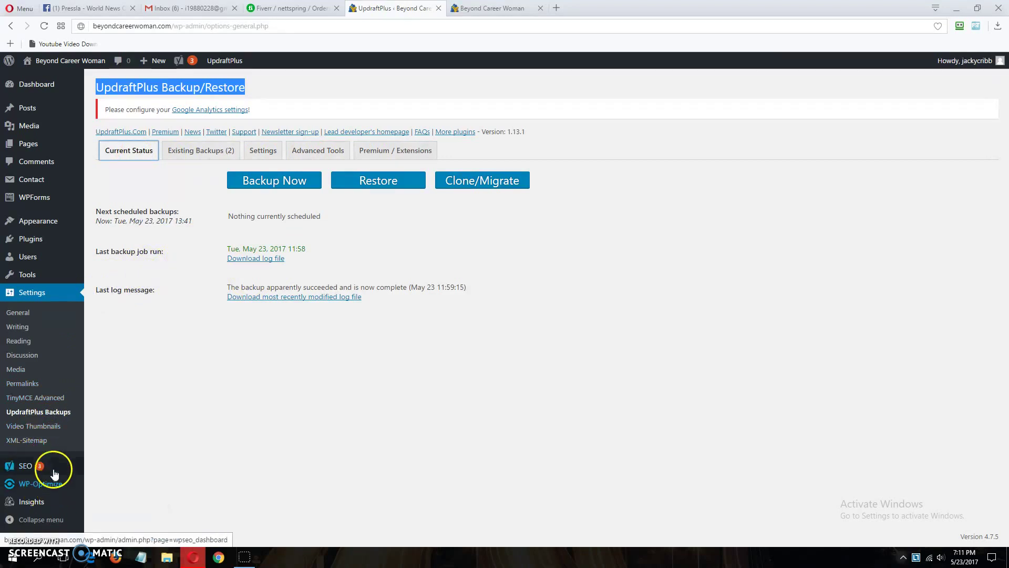
Step: Visit the Beyond Career Woman site from the admin area and close the duplicate browser tab showing the site
{"action": "left_click", "coordinate": [73, 61]}
{"action": "left_click", "coordinate": [492, 8]}
{"action": "left_click", "coordinate": [540, 8]}
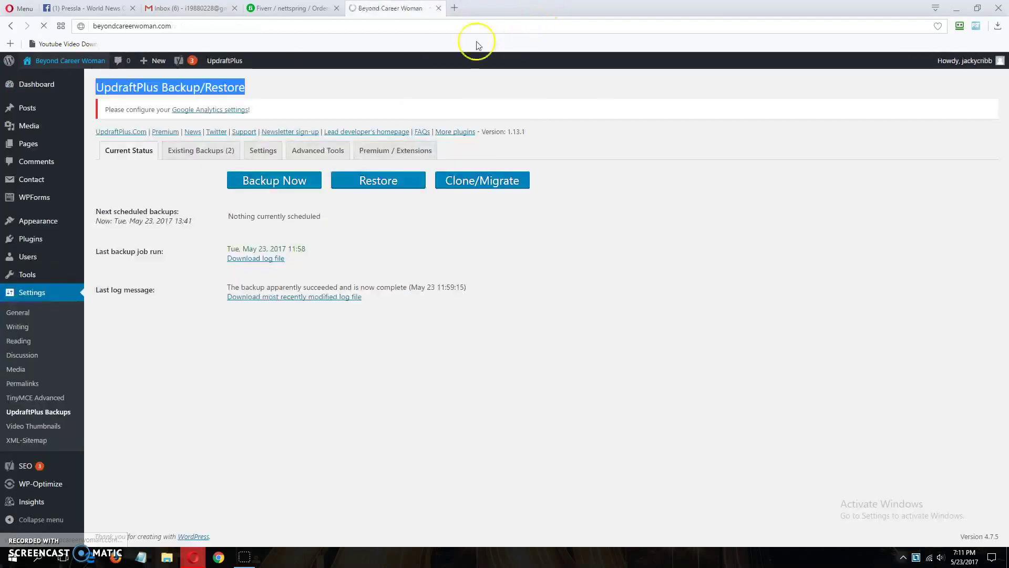